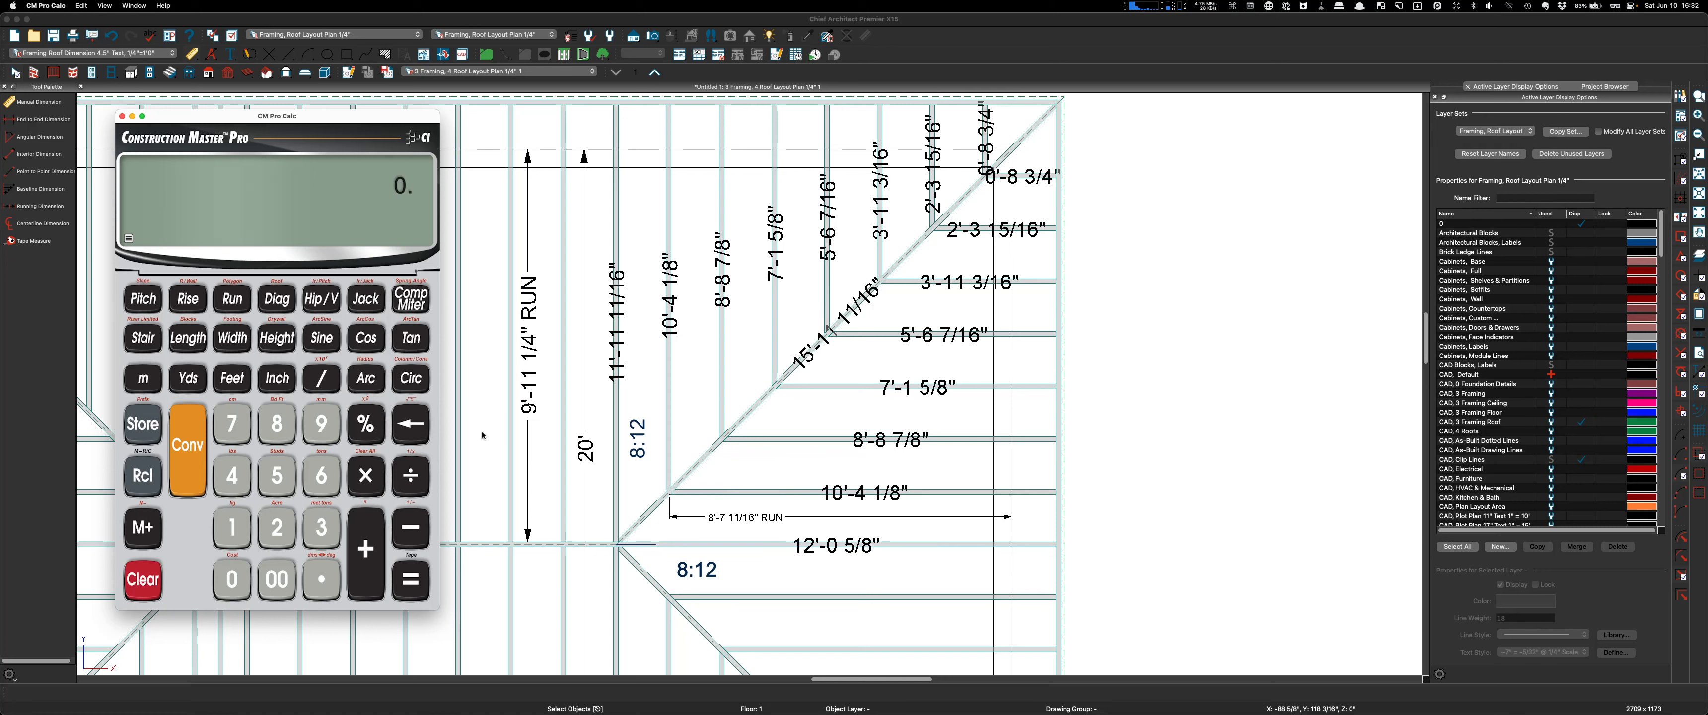
- Calculate the common rafter run as 20 feet minus 1.5 inches, divided by 2
{"action": "left_click", "coordinate": [277, 527]}
{"action": "left_click", "coordinate": [232, 579]}
{"action": "left_click", "coordinate": [235, 377]}
{"action": "left_click", "coordinate": [411, 527]}
{"action": "left_click", "coordinate": [231, 528]}
{"action": "left_click", "coordinate": [322, 577]}
{"action": "left_click", "coordinate": [277, 475]}
{"action": "left_click", "coordinate": [284, 369]}
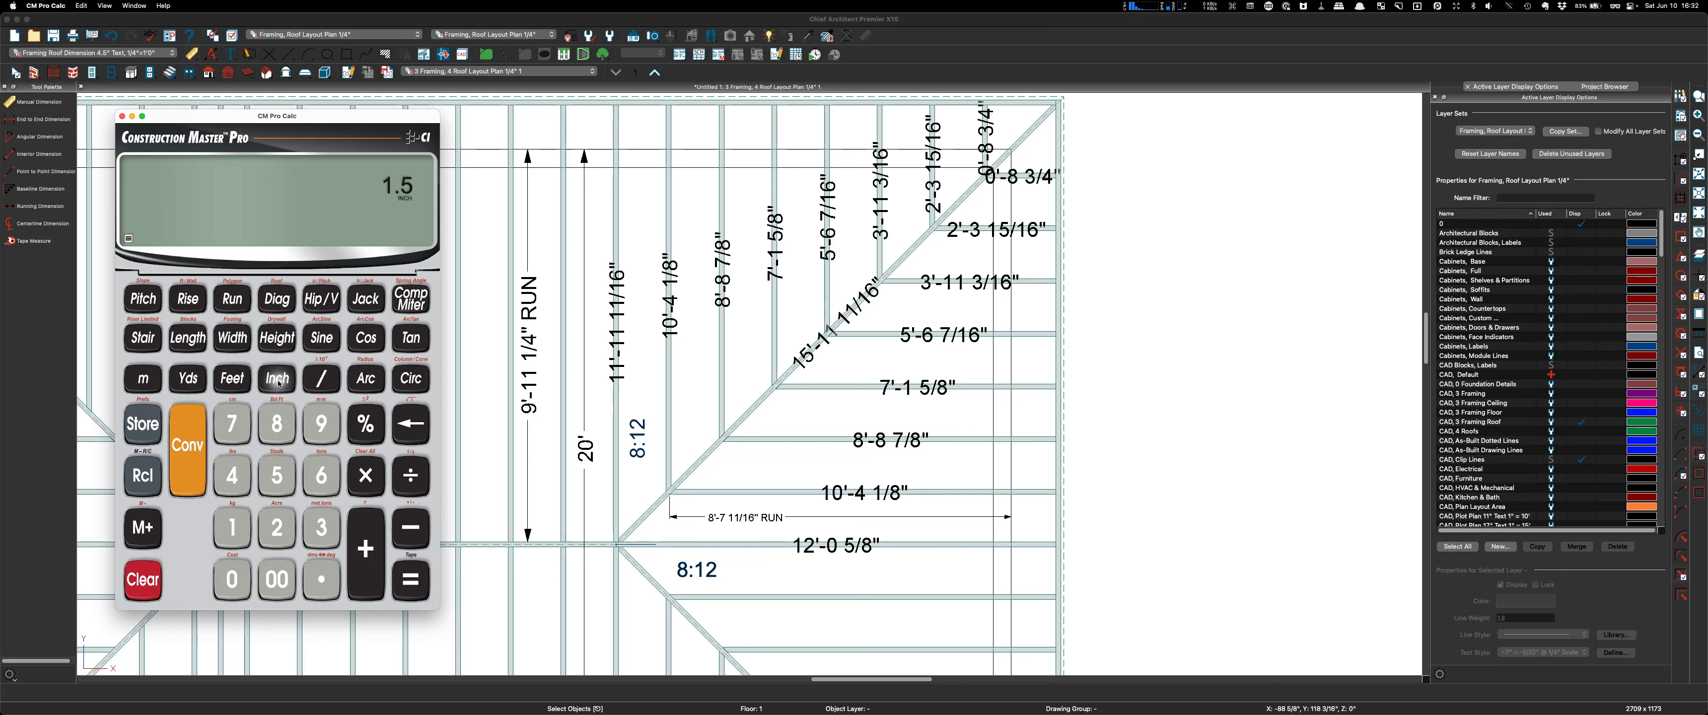
{"action": "left_click", "coordinate": [411, 475]}
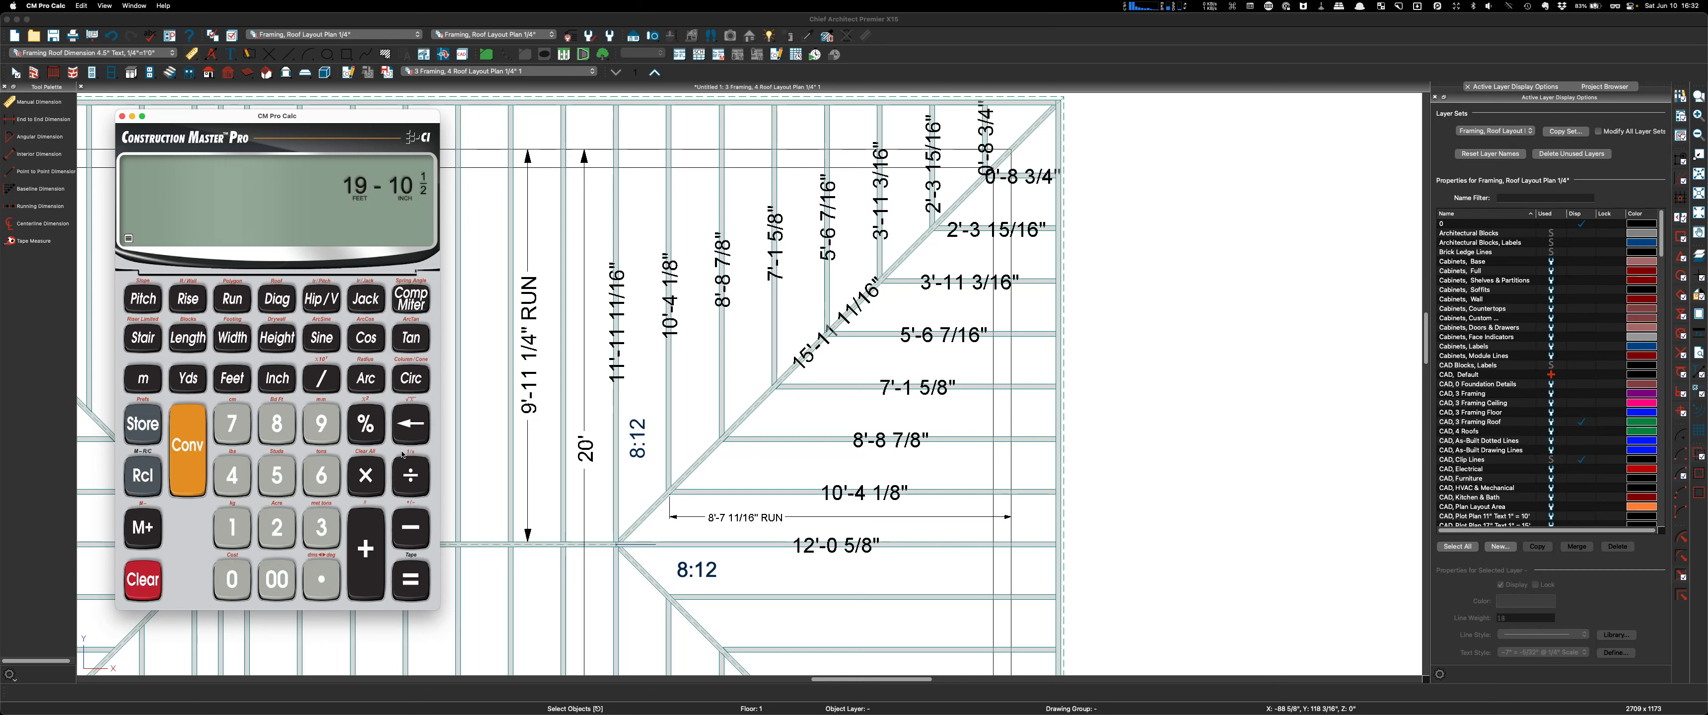
{"action": "left_click", "coordinate": [277, 527]}
{"action": "left_click", "coordinate": [407, 578]}
- Store the result as the run, set the pitch to 8 inches and calculate the common rafter's diagonal length
{"action": "left_click", "coordinate": [245, 300]}
{"action": "left_click", "coordinate": [276, 422]}
{"action": "left_click", "coordinate": [277, 378]}
{"action": "left_click", "coordinate": [145, 298]}
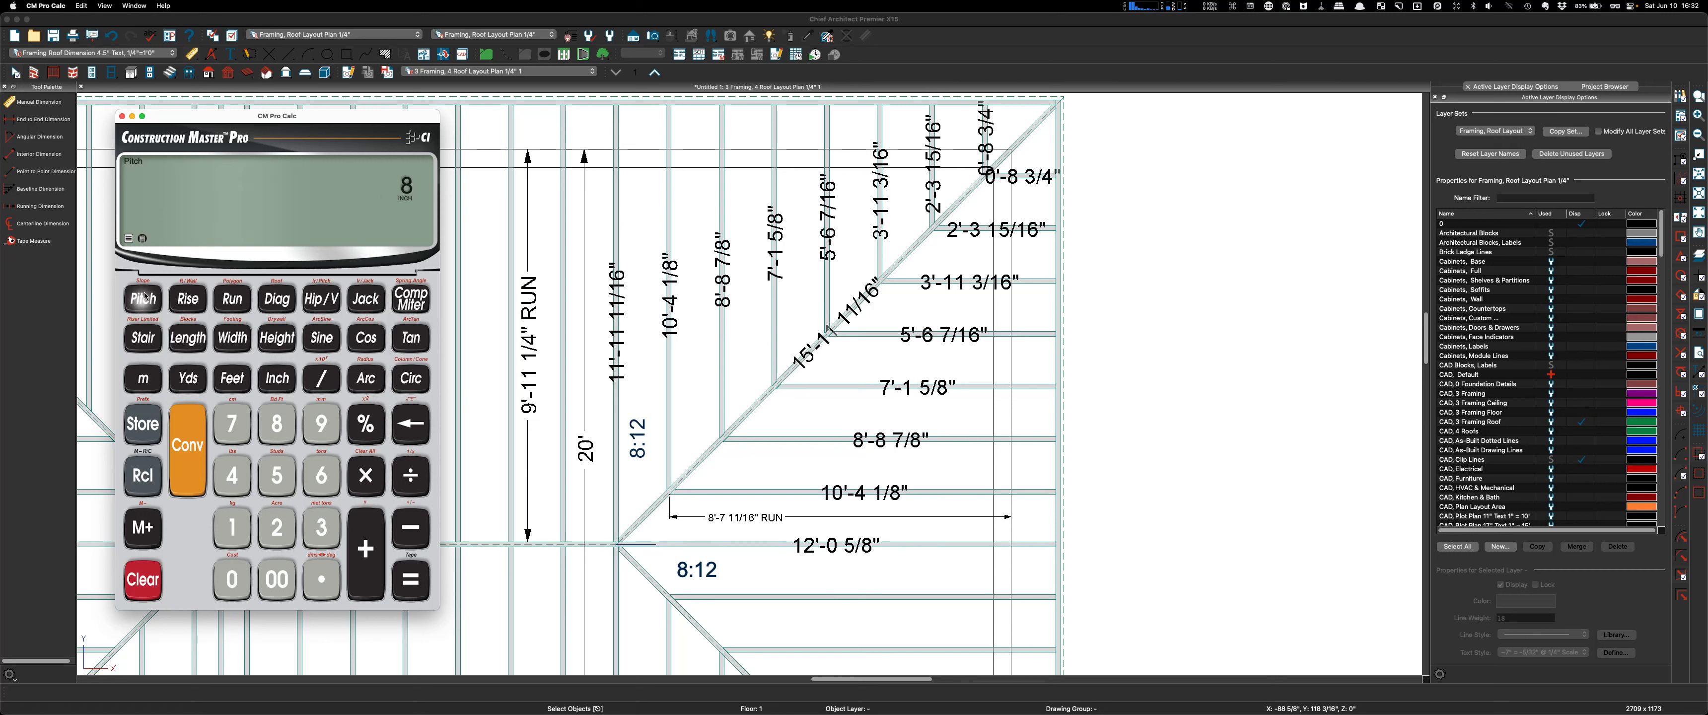
{"action": "left_click", "coordinate": [287, 300]}
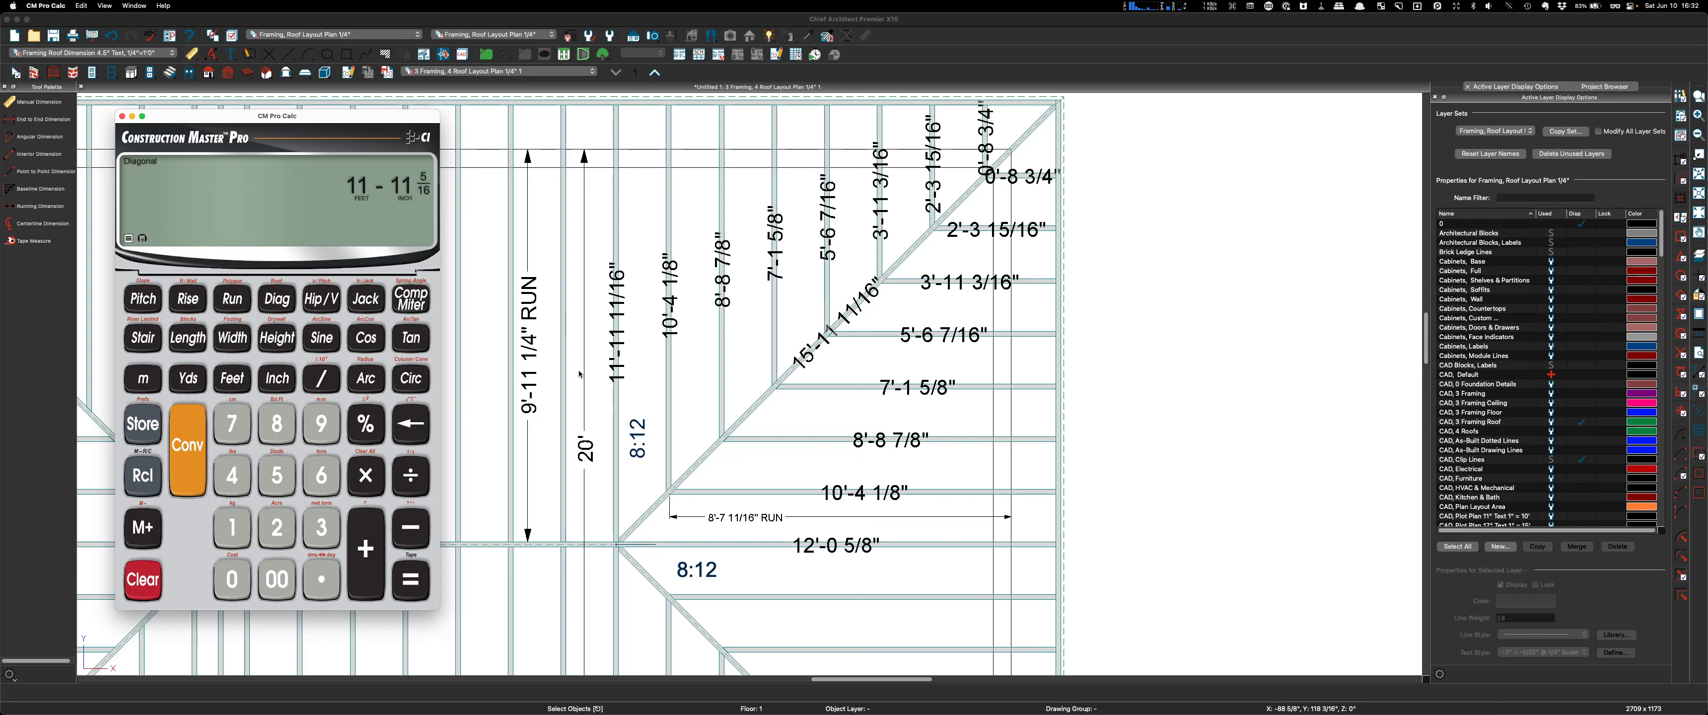
- Check the label settings of the common rafter at the ridge end without changing them, and return to CM Pro Calc
{"action": "double_click", "coordinate": [616, 422]}
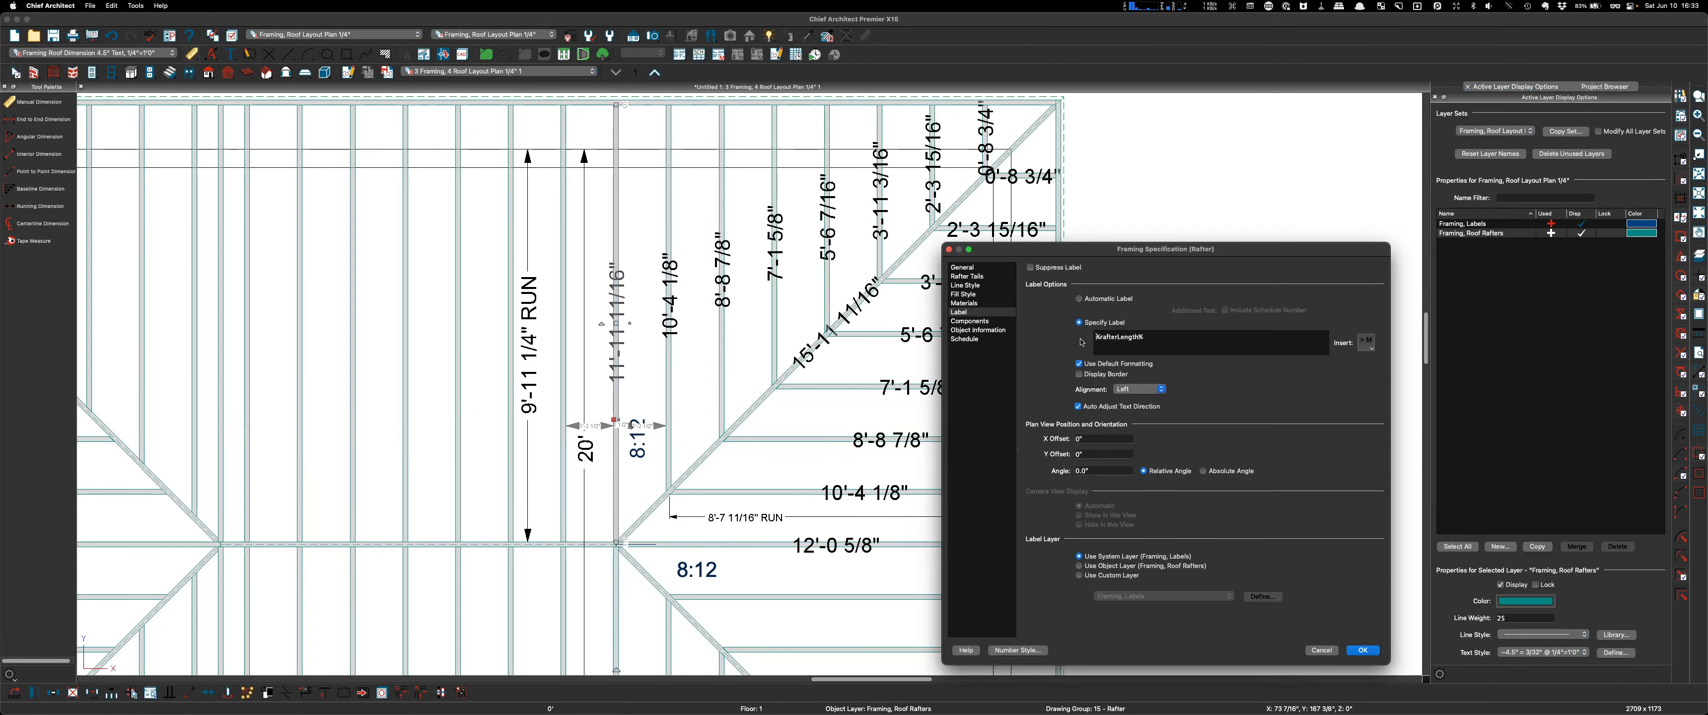
{"action": "left_click", "coordinate": [1319, 650]}
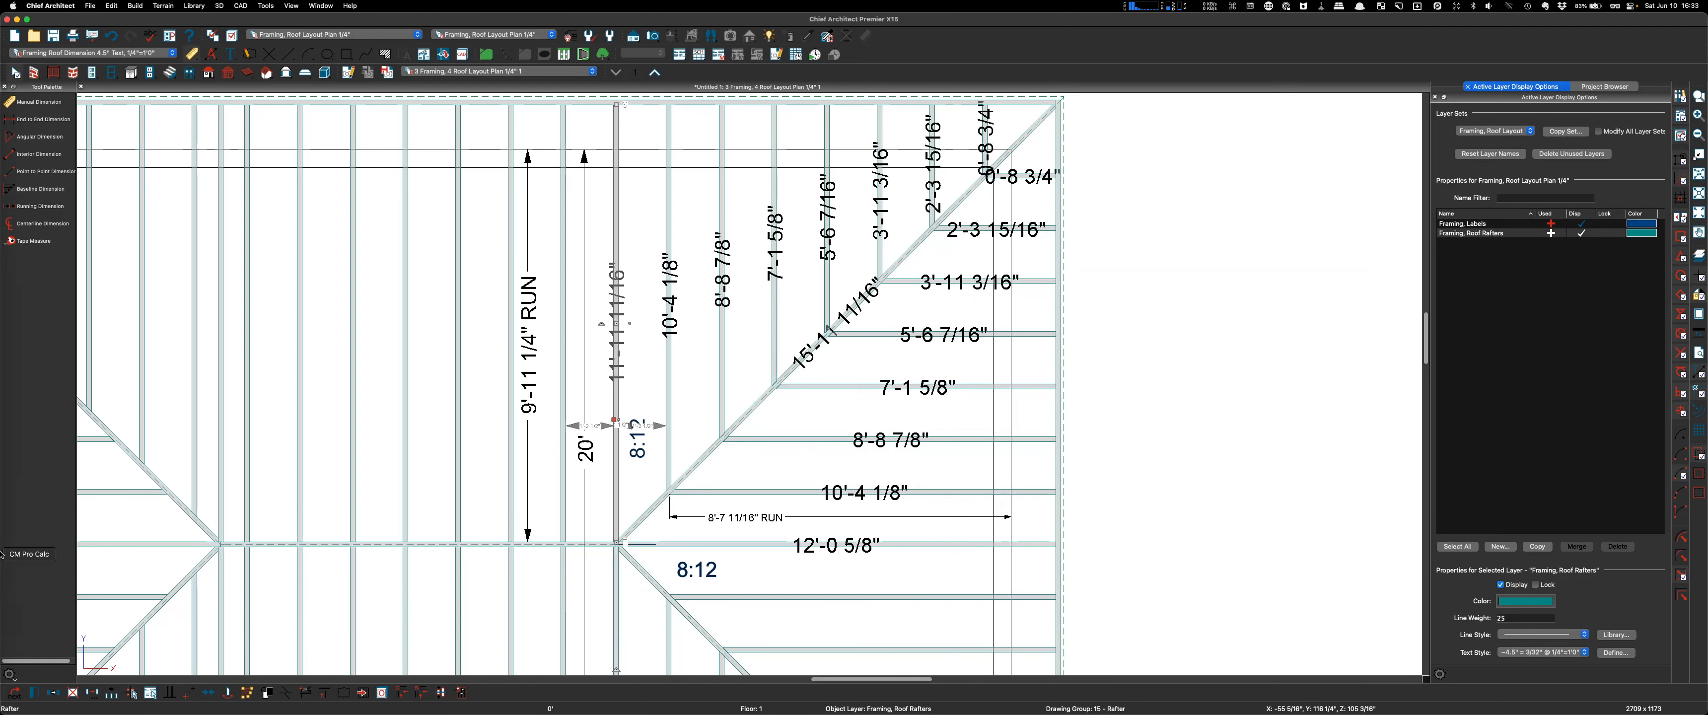
{"action": "left_click", "coordinate": [30, 591]}
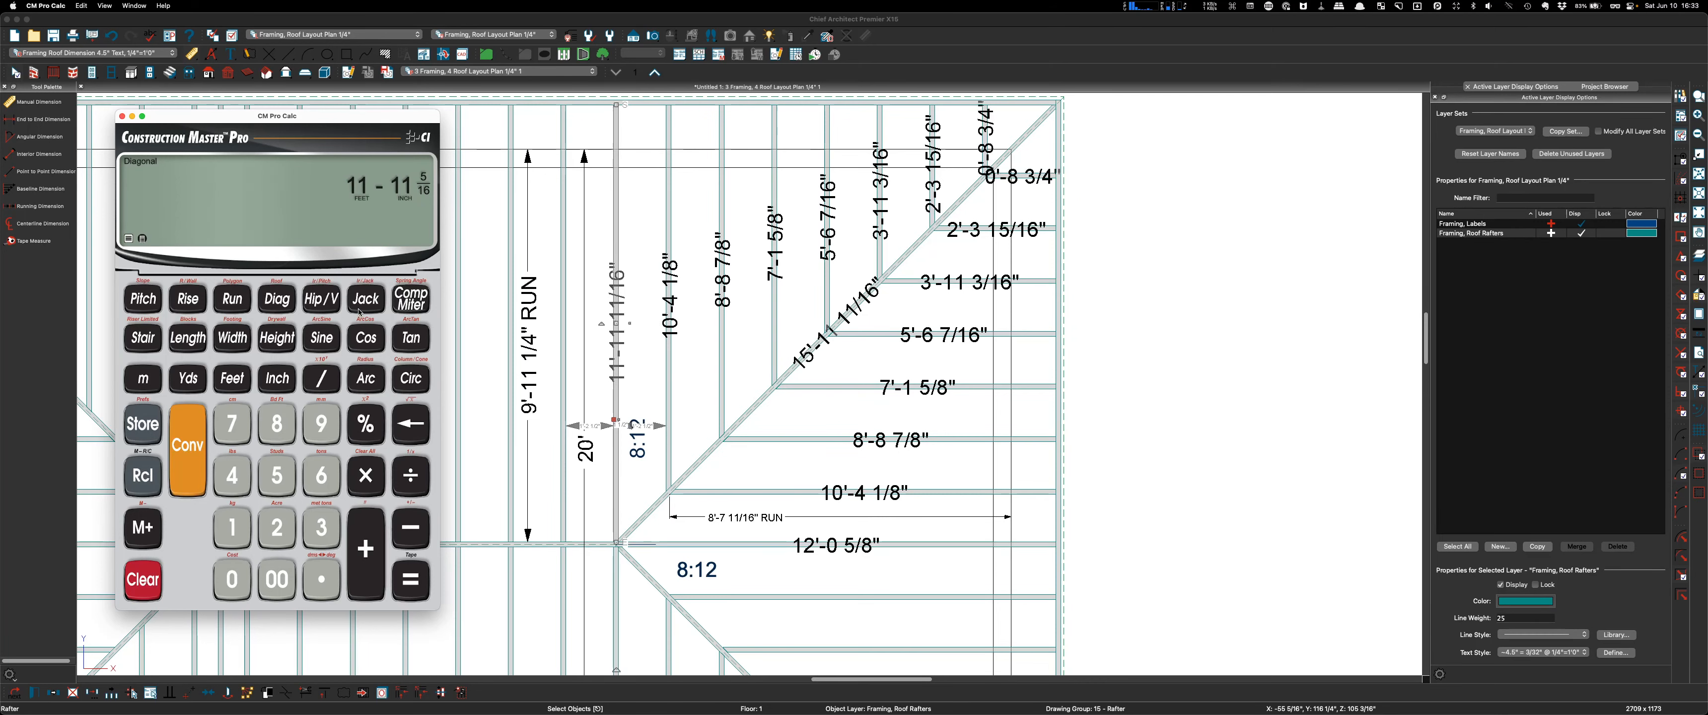
- Calculate the hip rafter length, step through the jack rafter lengths and clear the calculator
{"action": "left_click", "coordinate": [333, 306]}
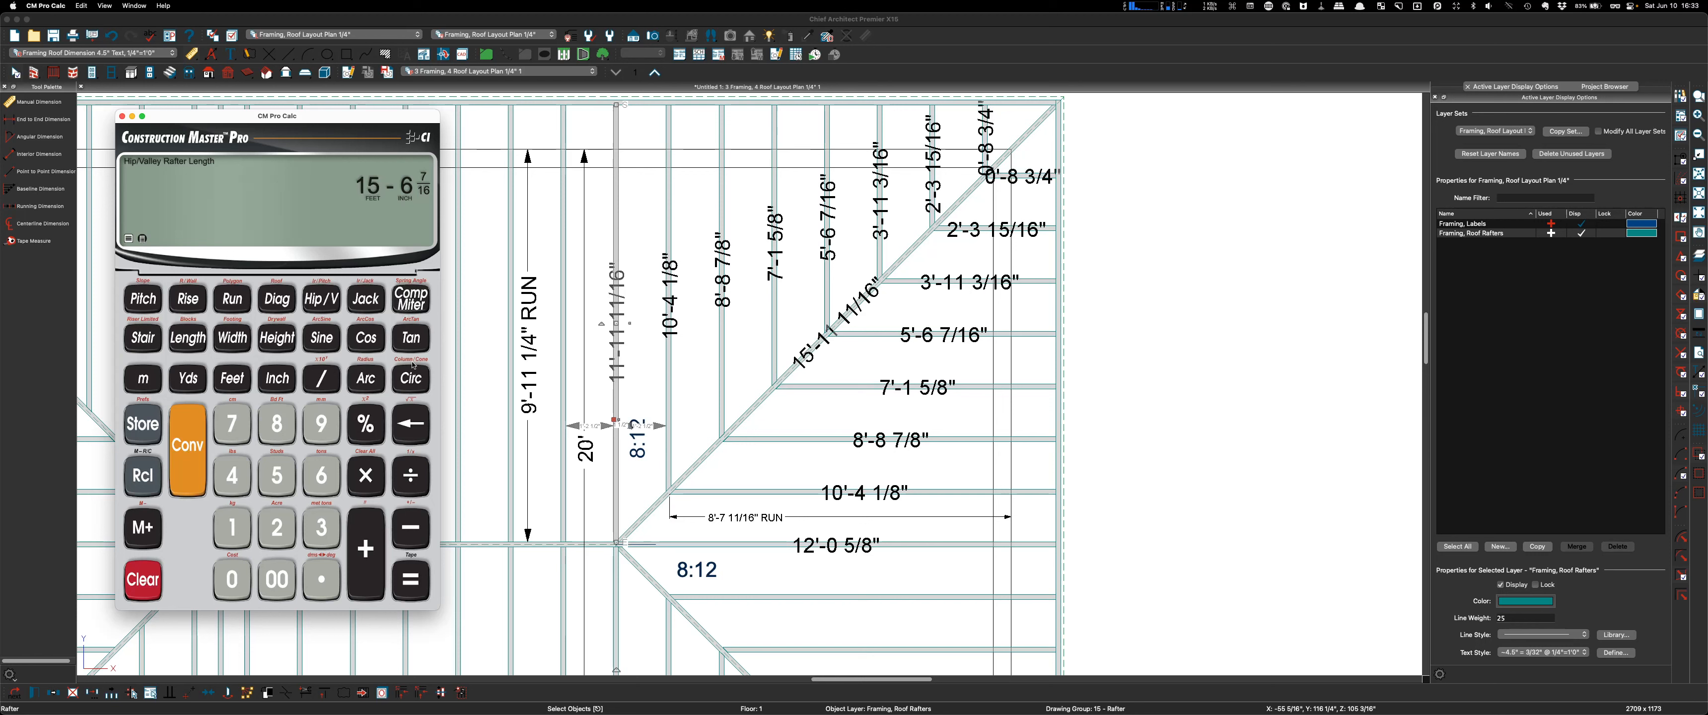
{"action": "left_click", "coordinate": [370, 301]}
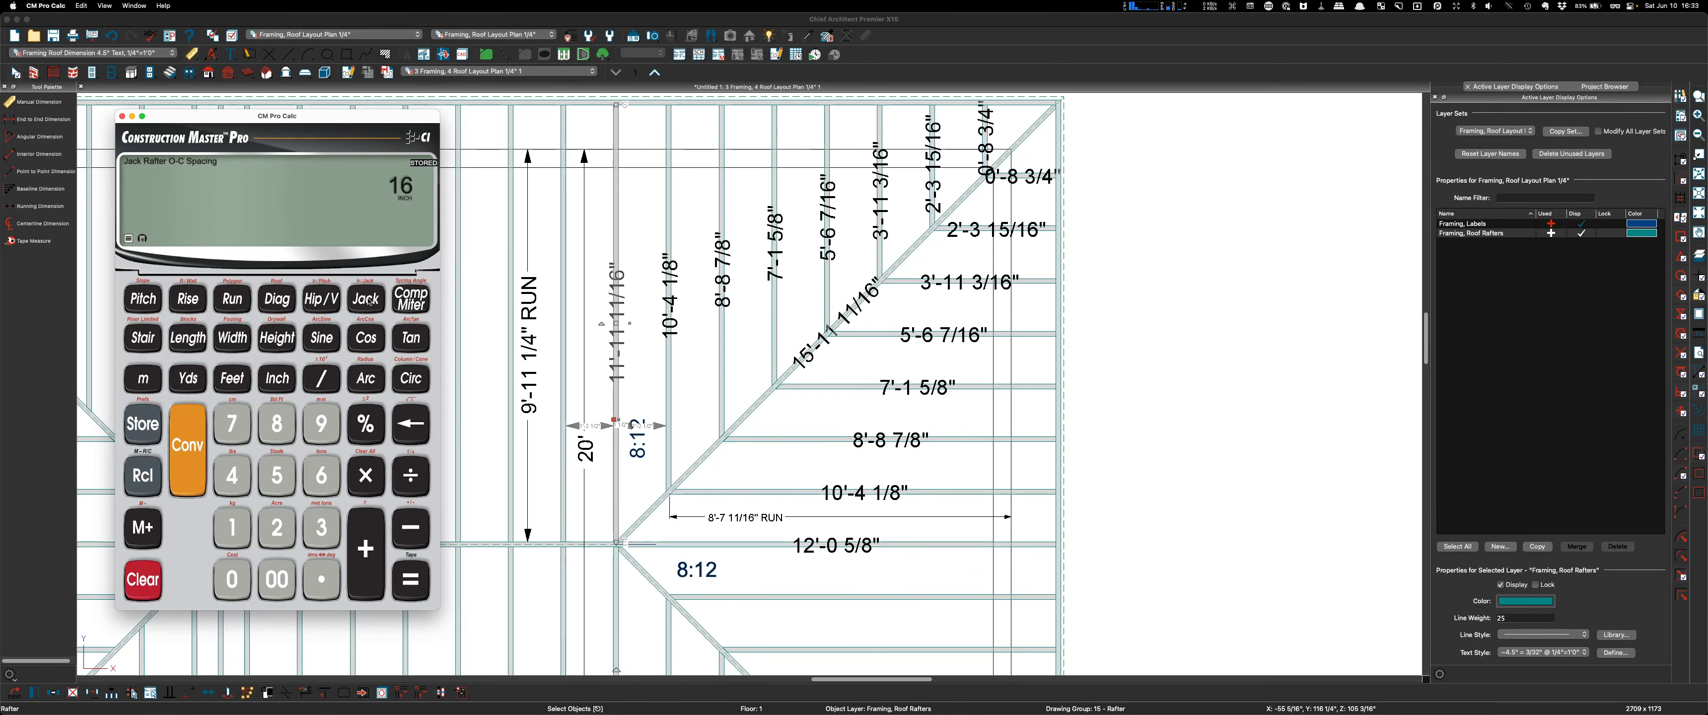
{"action": "left_click", "coordinate": [370, 301]}
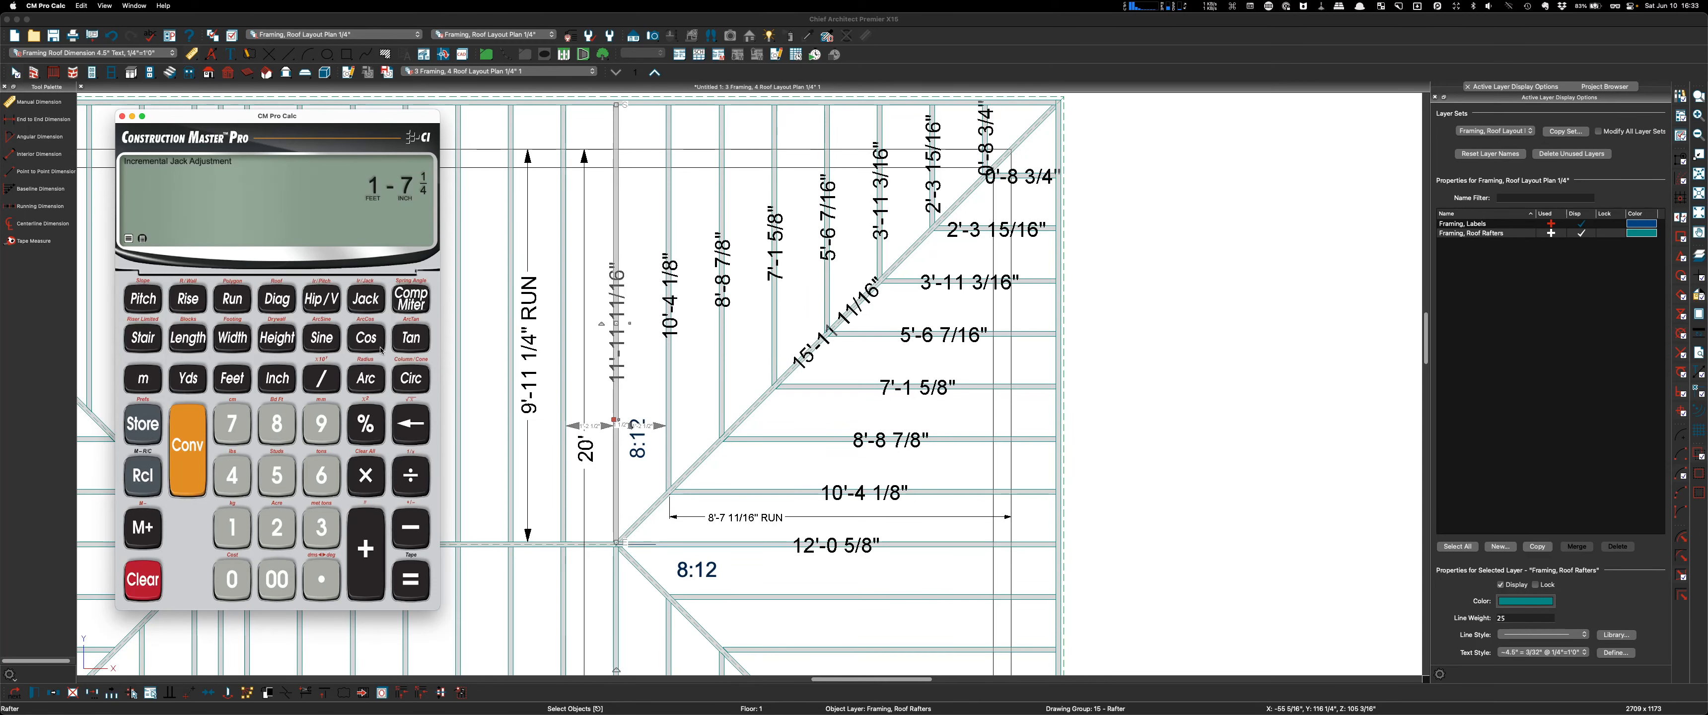
{"action": "left_click", "coordinate": [366, 299]}
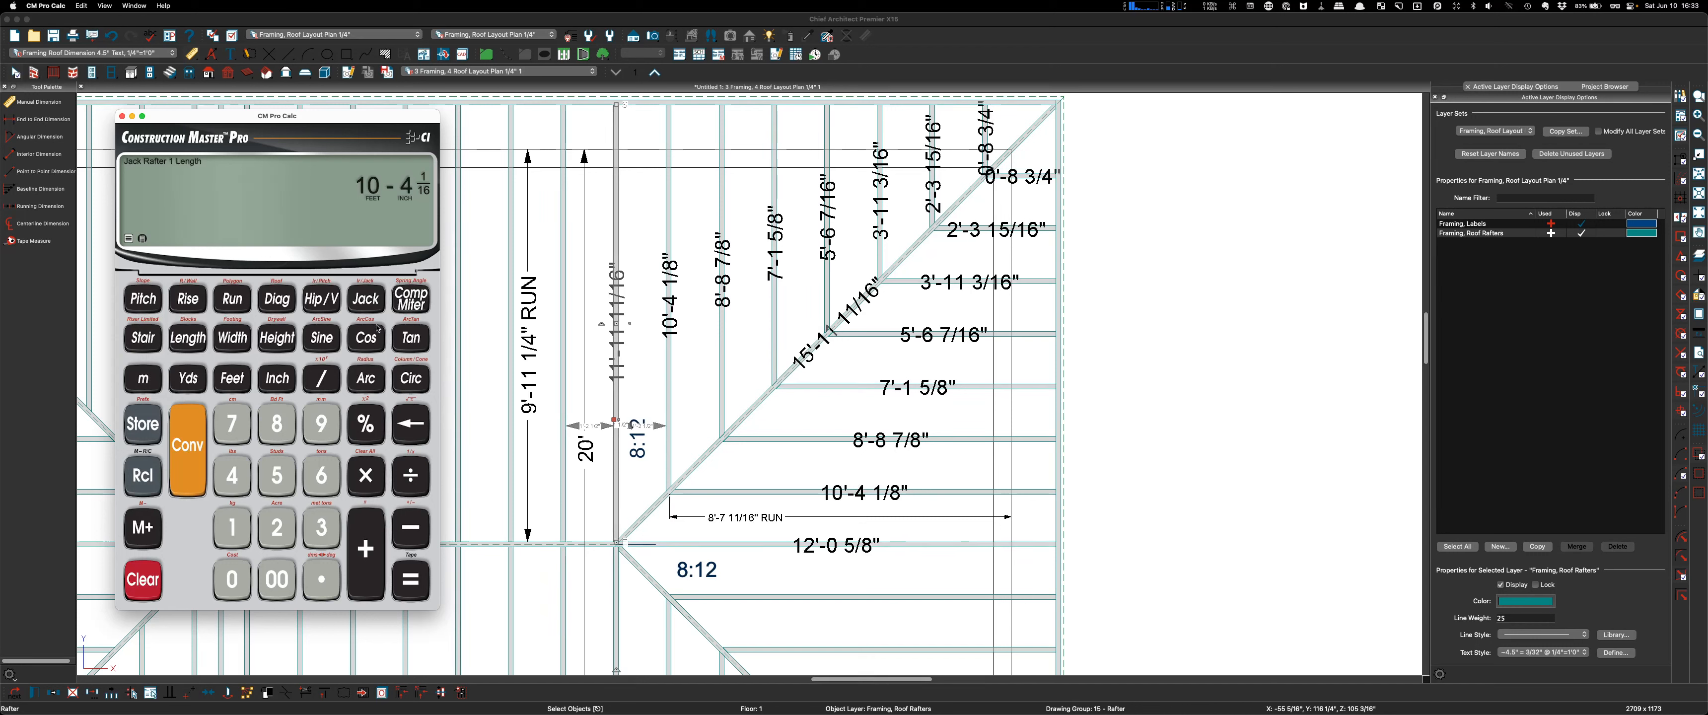
{"action": "left_click", "coordinate": [368, 301]}
{"action": "left_click", "coordinate": [368, 300]}
{"action": "left_click", "coordinate": [368, 301]}
{"action": "left_click", "coordinate": [369, 301]}
{"action": "left_click", "coordinate": [143, 579]}
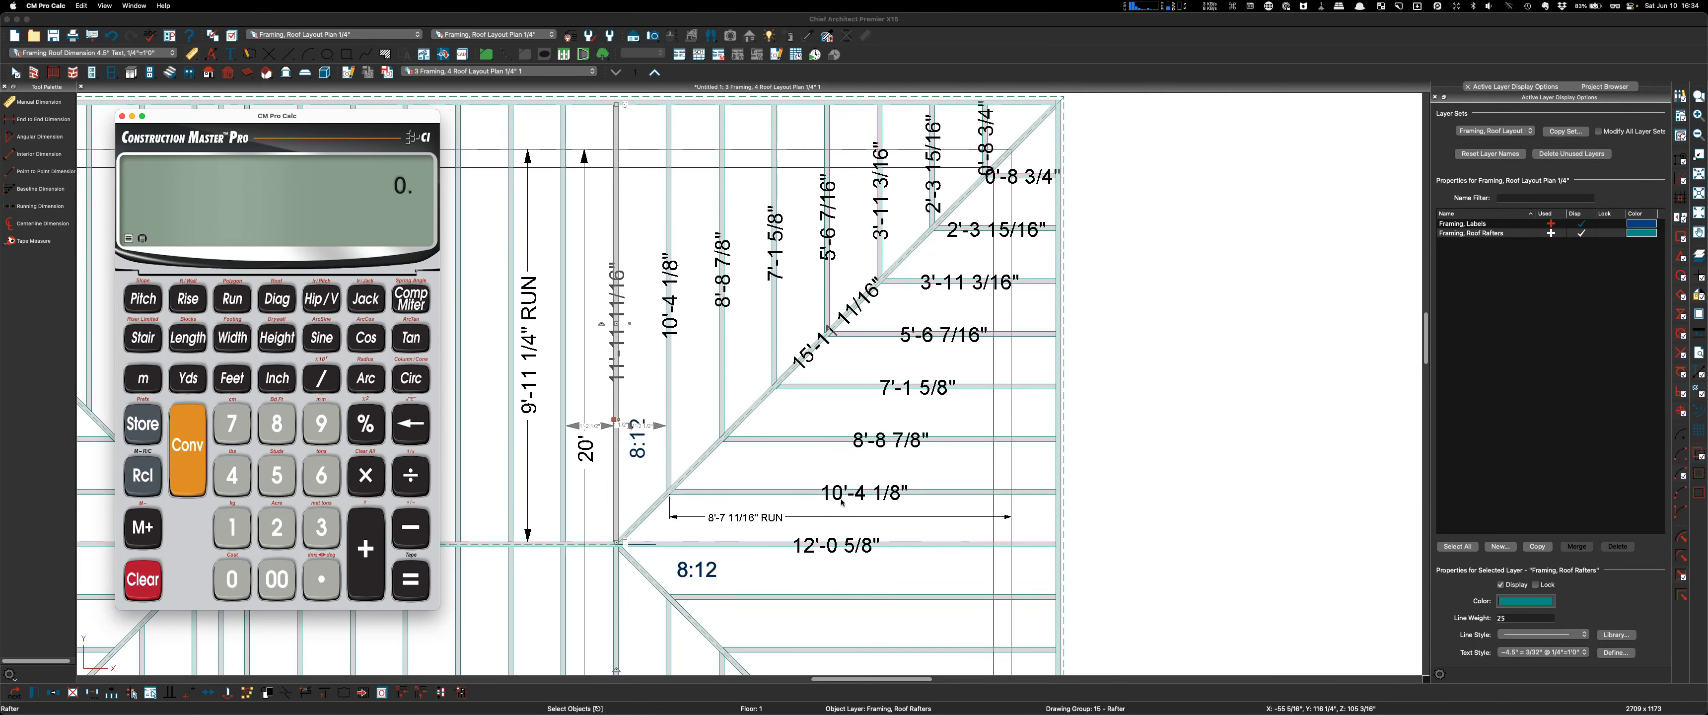
- Enter the first jack rafter's dimensioned run of 8 feet 7 11/16 inches as the calculator's run
{"action": "scroll", "coordinate": [842, 504], "scroll_direction": "up", "scroll_amount": 10}
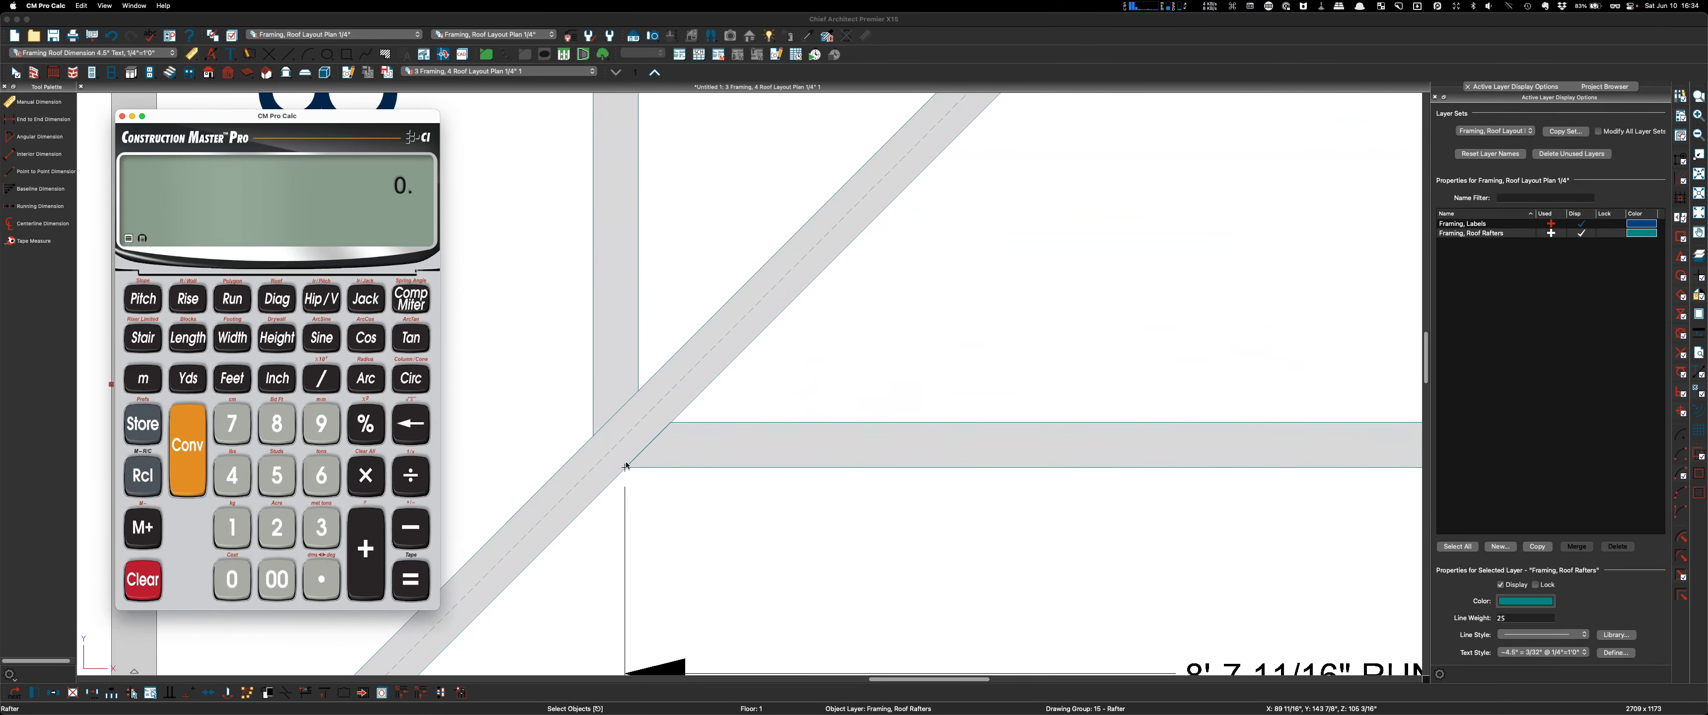
{"action": "scroll", "coordinate": [627, 466], "scroll_direction": "up", "scroll_amount": 2}
{"action": "scroll", "coordinate": [624, 476], "scroll_direction": "down", "scroll_amount": 8}
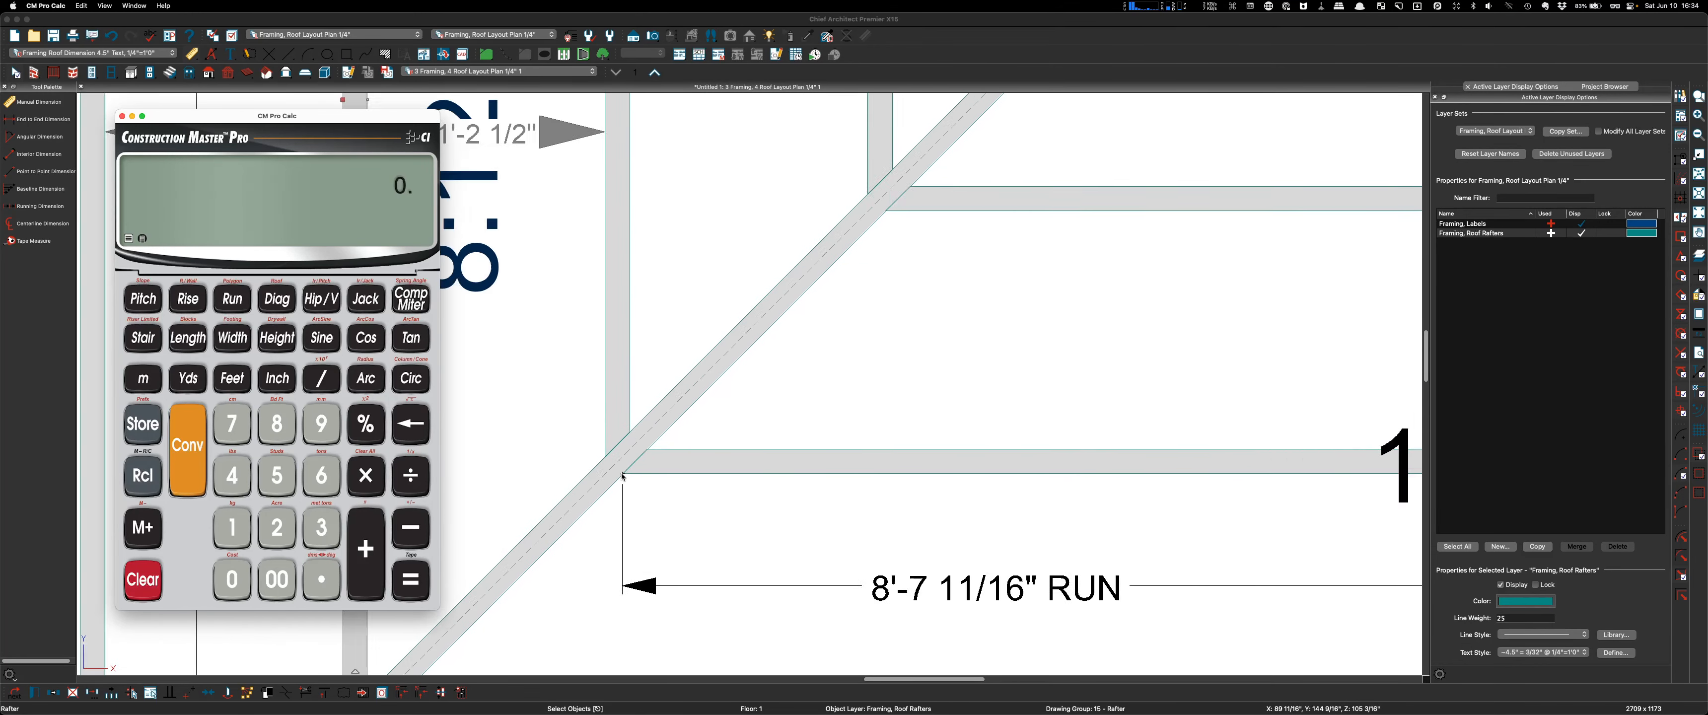
{"action": "scroll", "coordinate": [849, 509], "scroll_direction": "down", "scroll_amount": 2}
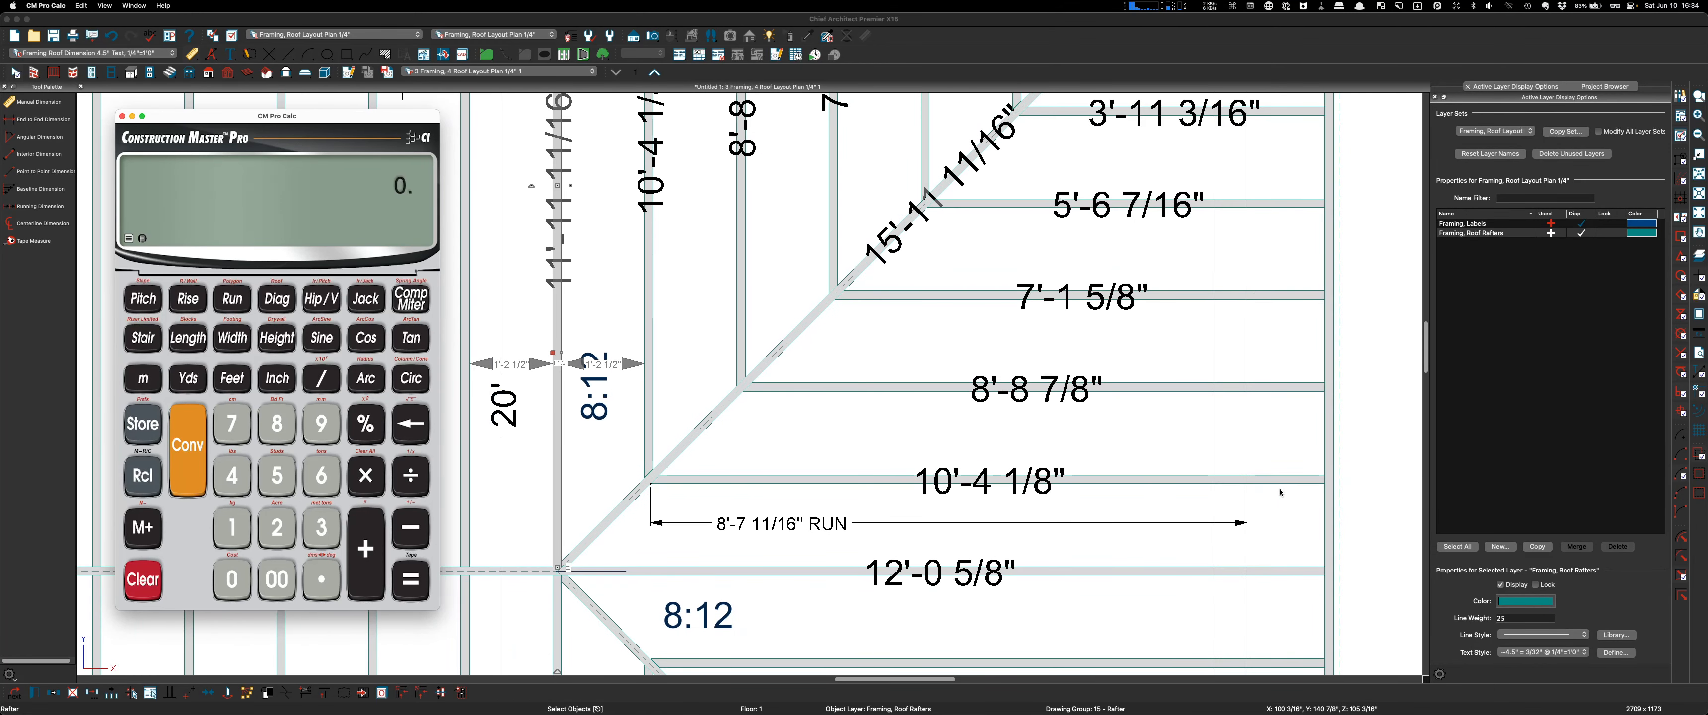
{"action": "scroll", "coordinate": [814, 541], "scroll_direction": "up", "scroll_amount": 1}
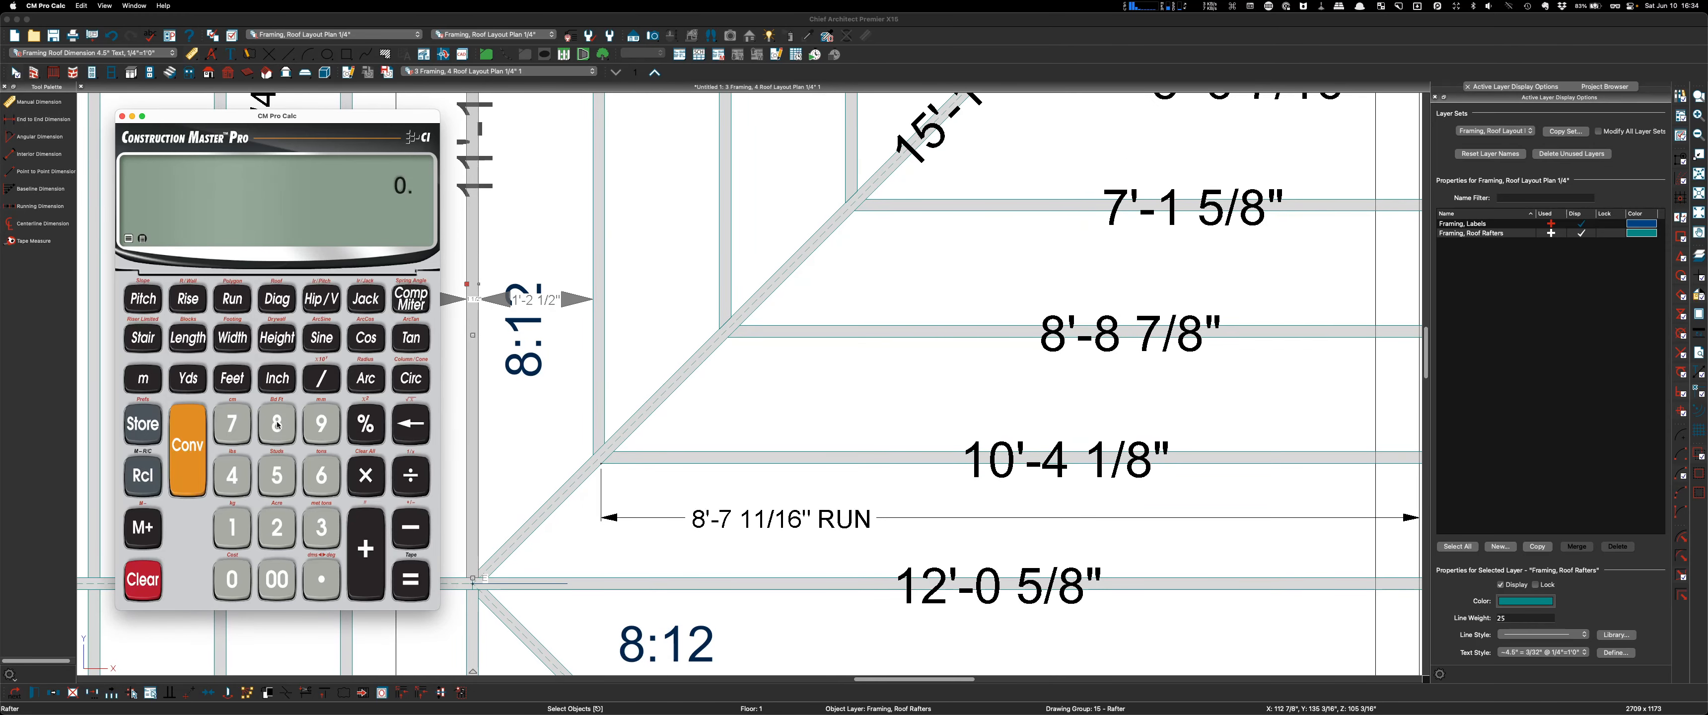
{"action": "left_click", "coordinate": [142, 579]}
{"action": "left_click", "coordinate": [277, 425]}
{"action": "left_click", "coordinate": [232, 378]}
{"action": "left_click", "coordinate": [232, 424]}
{"action": "left_click", "coordinate": [279, 383]}
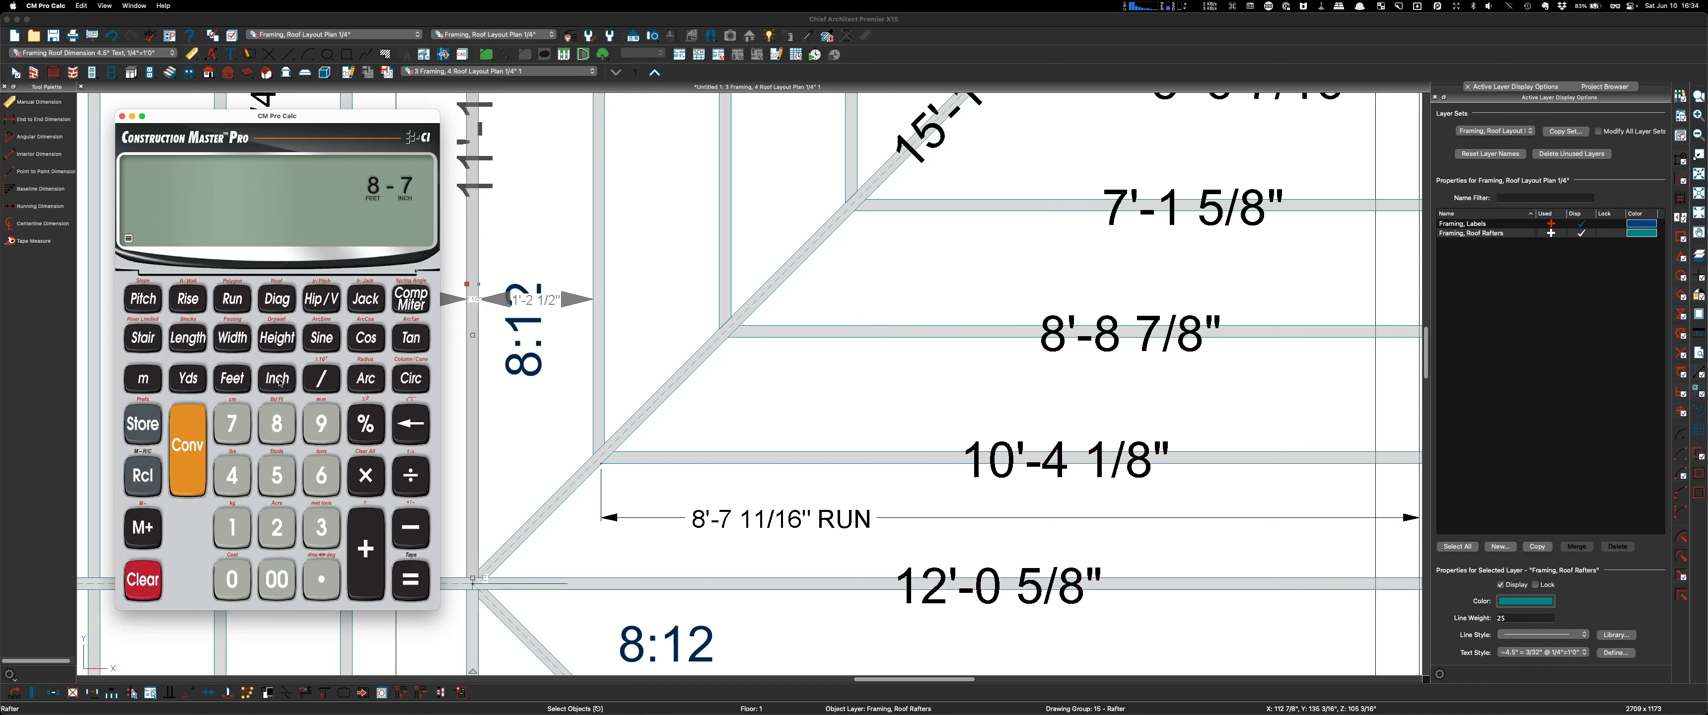
{"action": "left_click", "coordinate": [239, 535]}
{"action": "left_click", "coordinate": [239, 535]}
{"action": "left_click", "coordinate": [324, 378]}
{"action": "left_click", "coordinate": [232, 531]}
{"action": "left_click", "coordinate": [322, 476]}
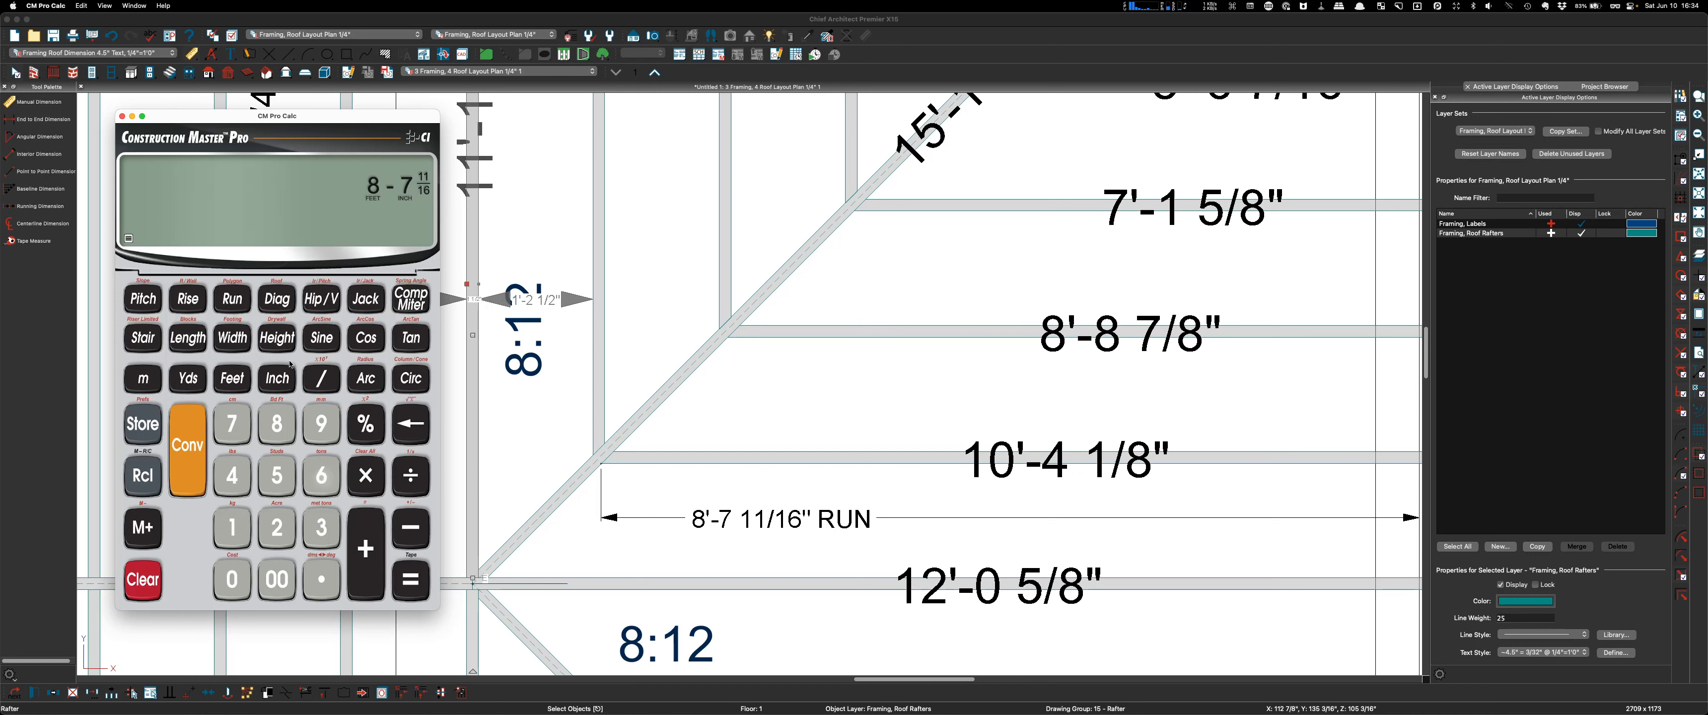
{"action": "left_click", "coordinate": [235, 307]}
- Set the pitch to 8 inches and calculate the first jack rafter's diagonal length
{"action": "left_click", "coordinate": [287, 431]}
{"action": "left_click", "coordinate": [277, 378]}
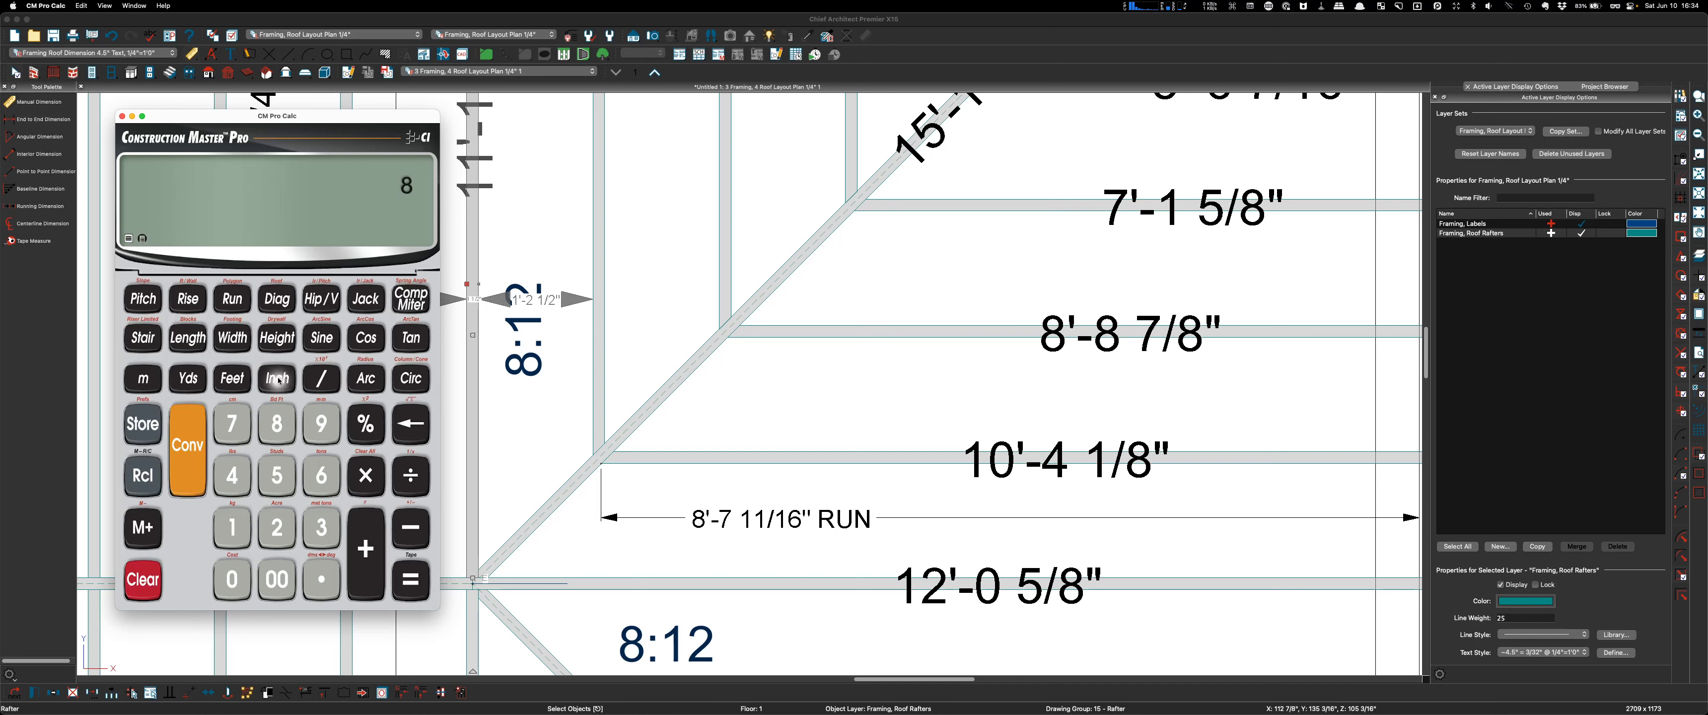
{"action": "left_click", "coordinate": [133, 302]}
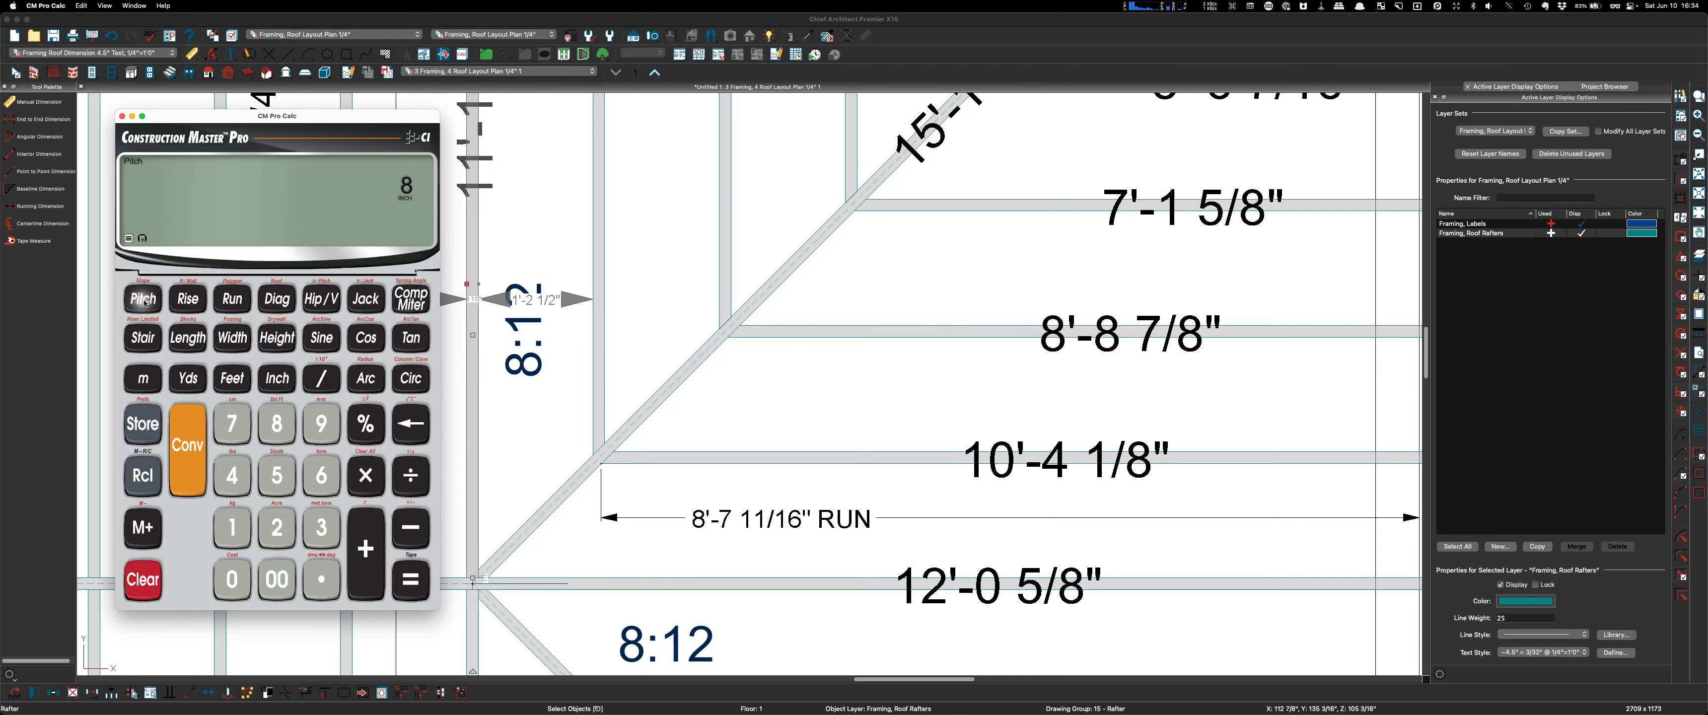
{"action": "left_click", "coordinate": [280, 302]}
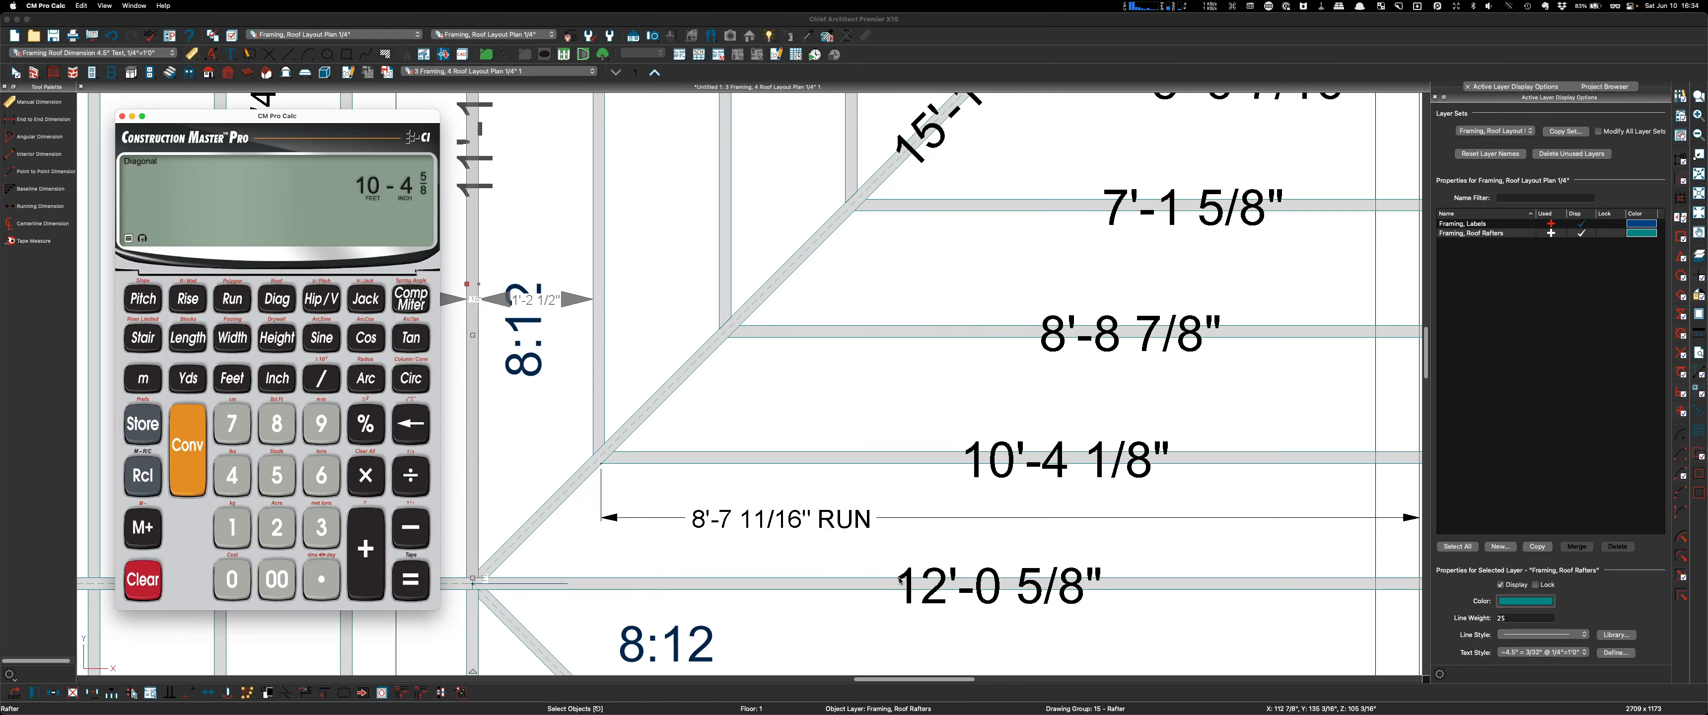
- Switch to the Roof Calc Sheet workbook in Excel and place it beside the rafter plan at full height
{"action": "scroll", "coordinate": [900, 579], "scroll_direction": "down", "scroll_amount": 2}
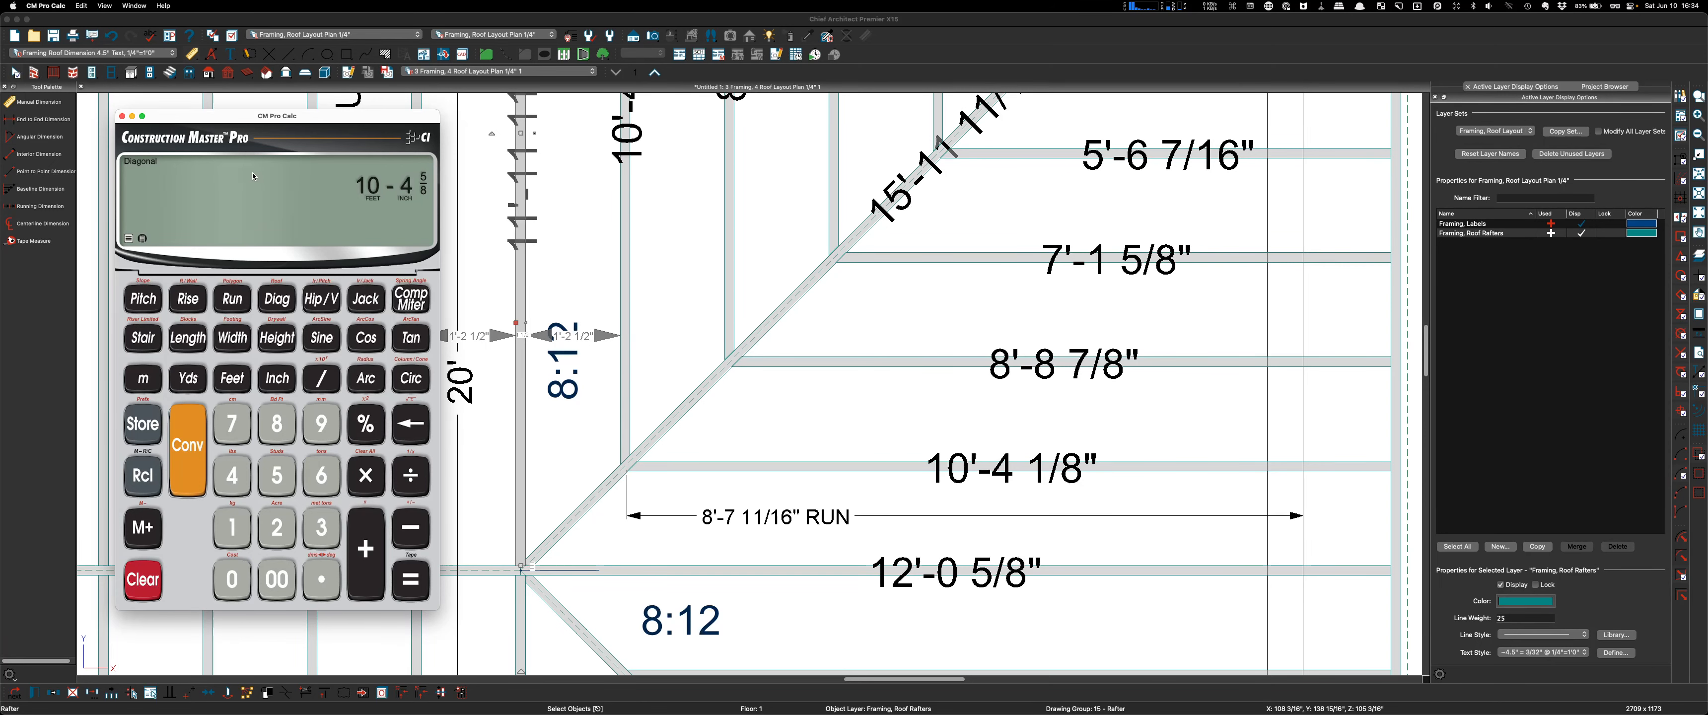
{"action": "scroll", "coordinate": [849, 511], "scroll_direction": "down", "scroll_amount": 2}
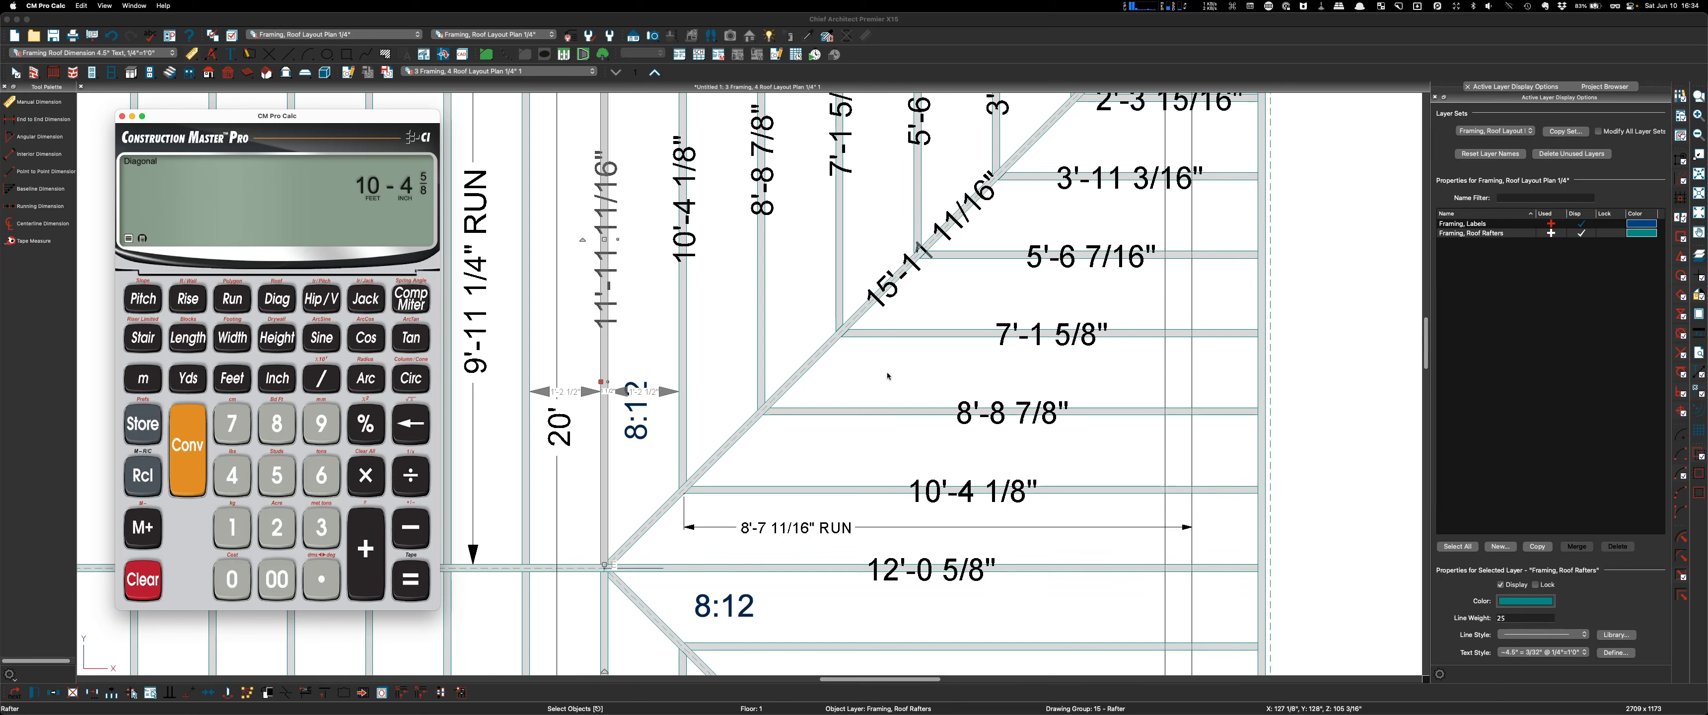
{"action": "scroll", "coordinate": [823, 501], "scroll_direction": "down", "scroll_amount": 1}
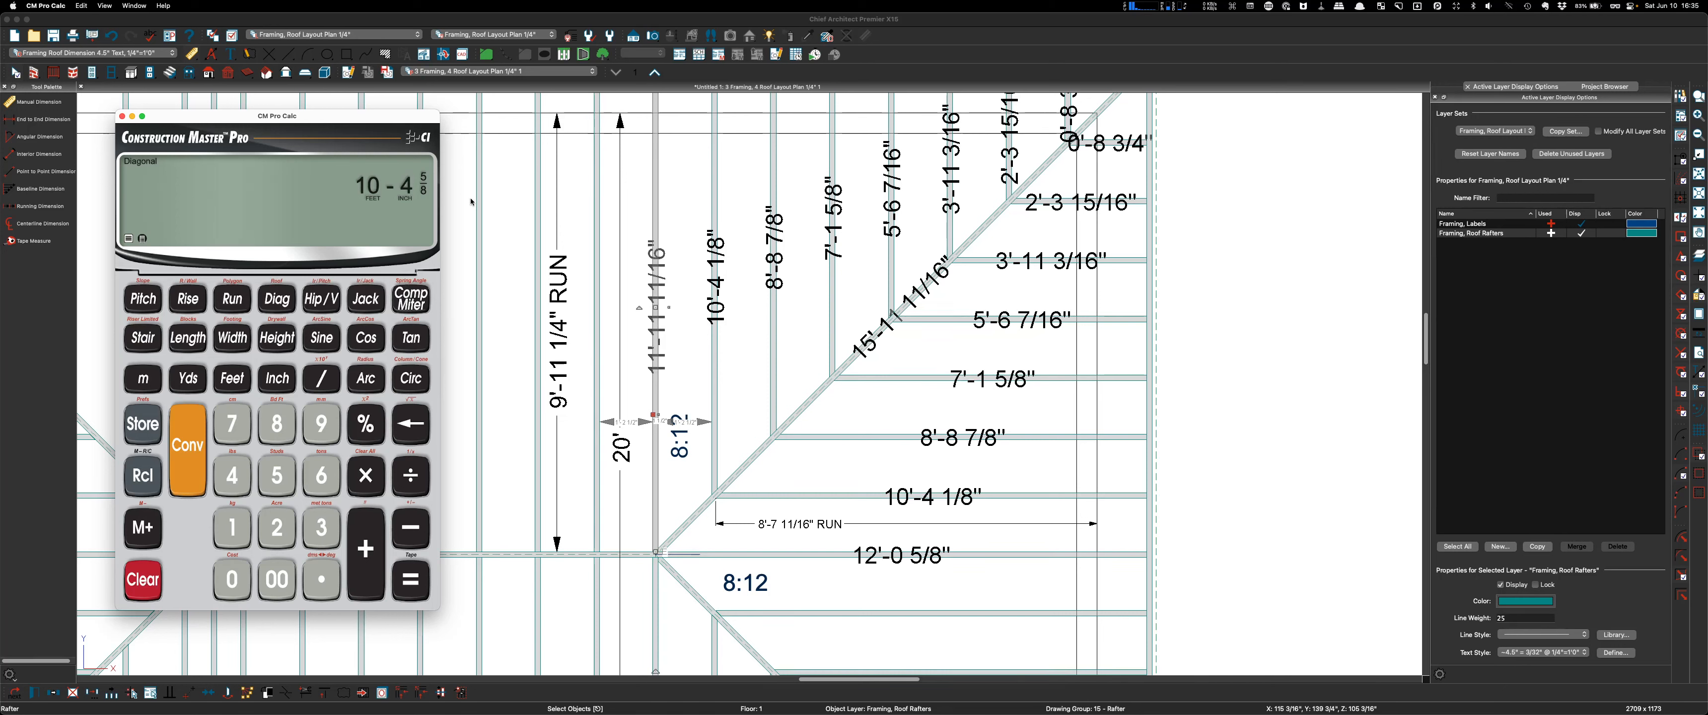
{"action": "mouse_move", "coordinate": [6, 340]}
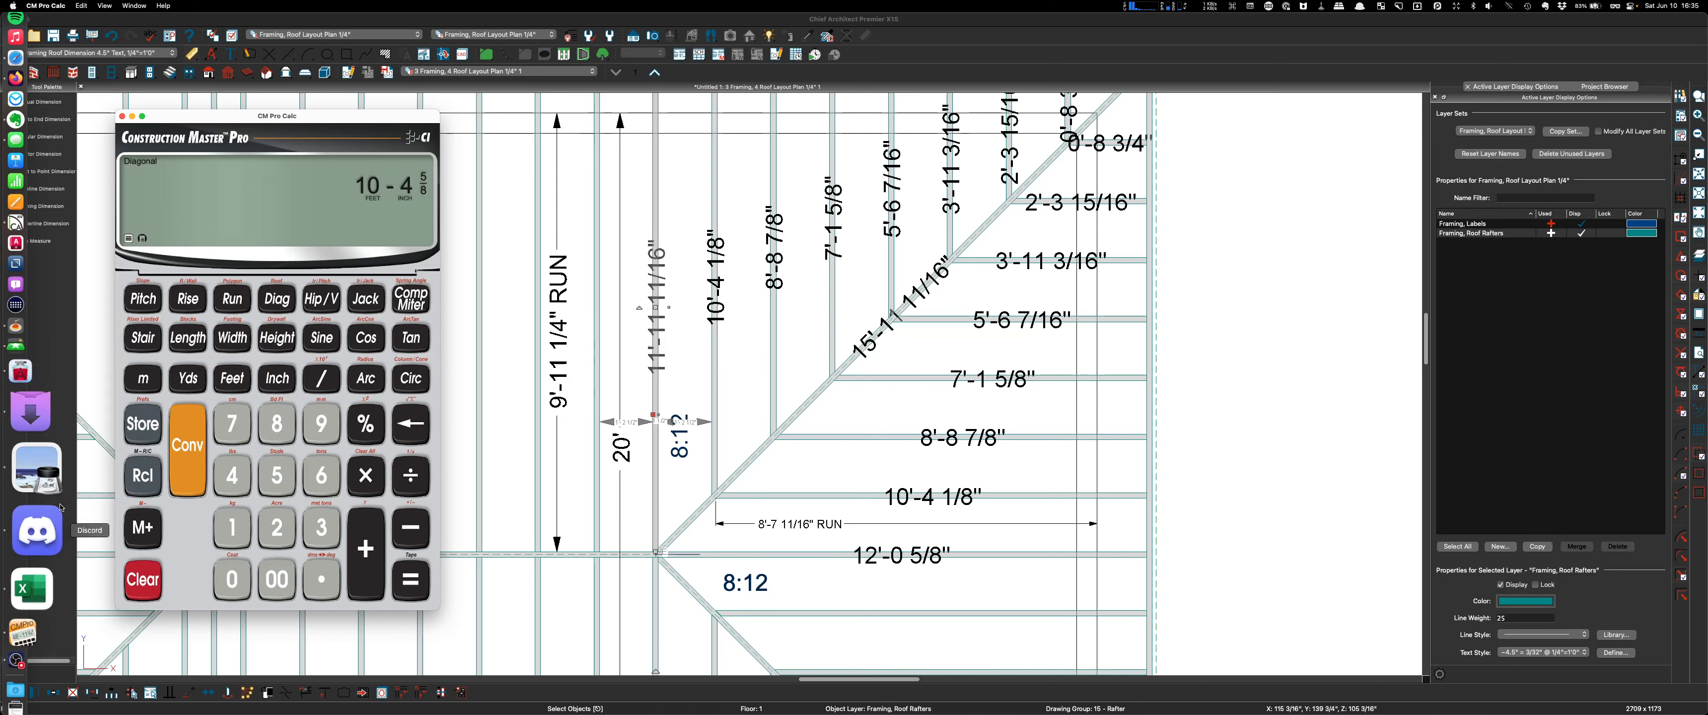
{"action": "left_click", "coordinate": [39, 528]}
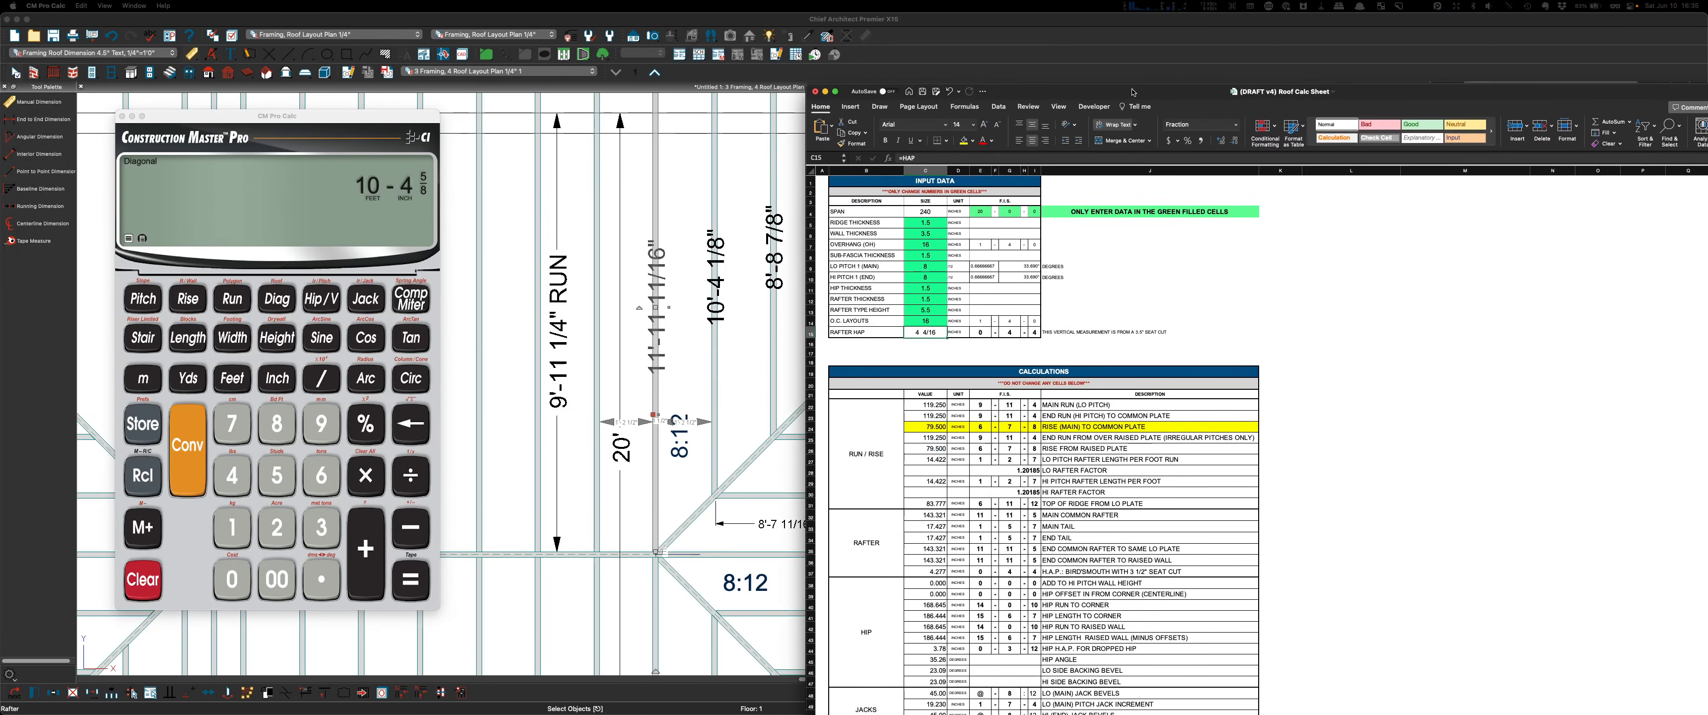
{"action": "left_click_drag", "start_coordinate": [1133, 93], "coordinate": [1132, 88]}
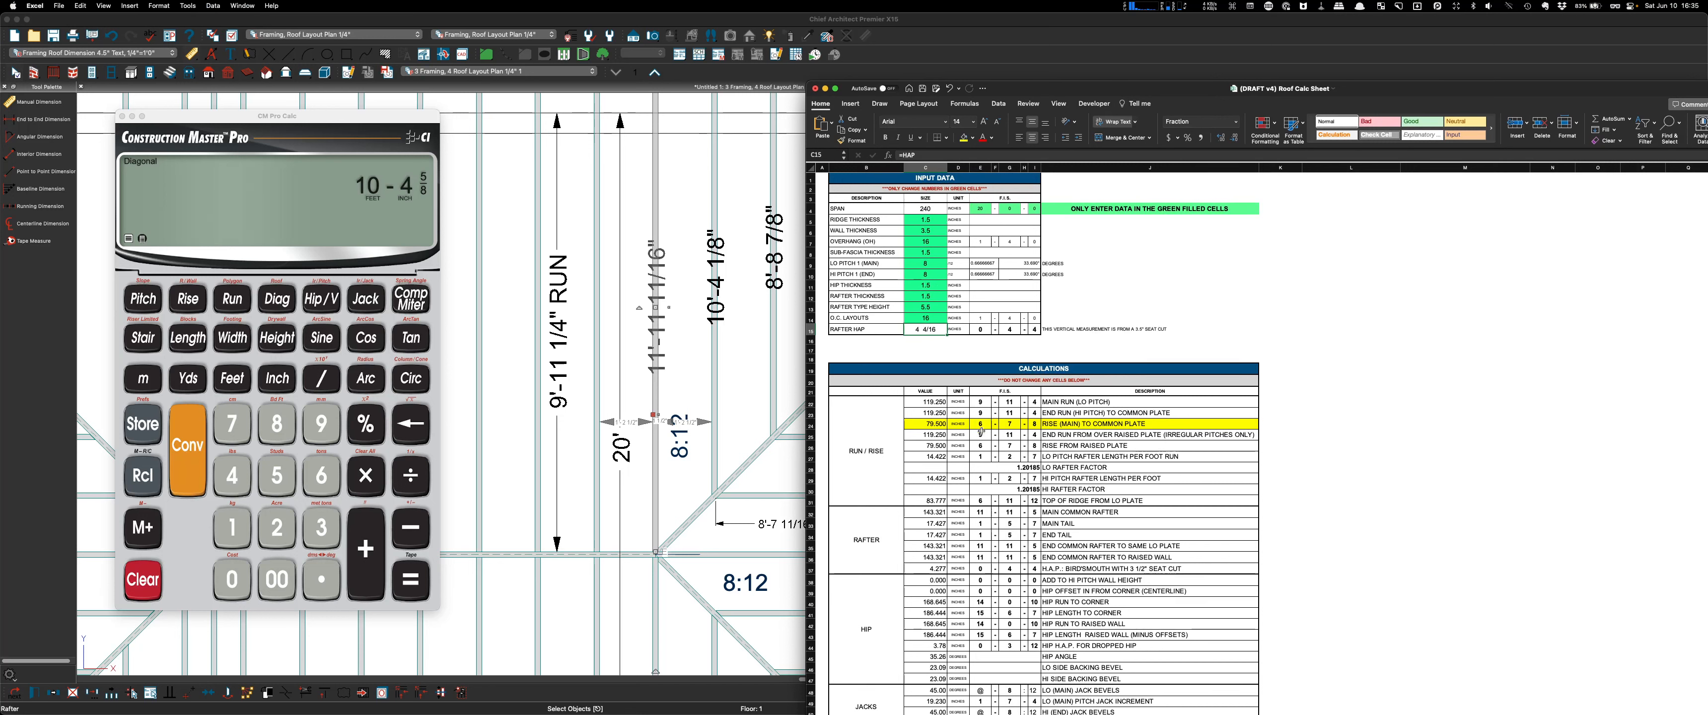
{"action": "left_click_drag", "start_coordinate": [1032, 90], "coordinate": [1088, 10]}
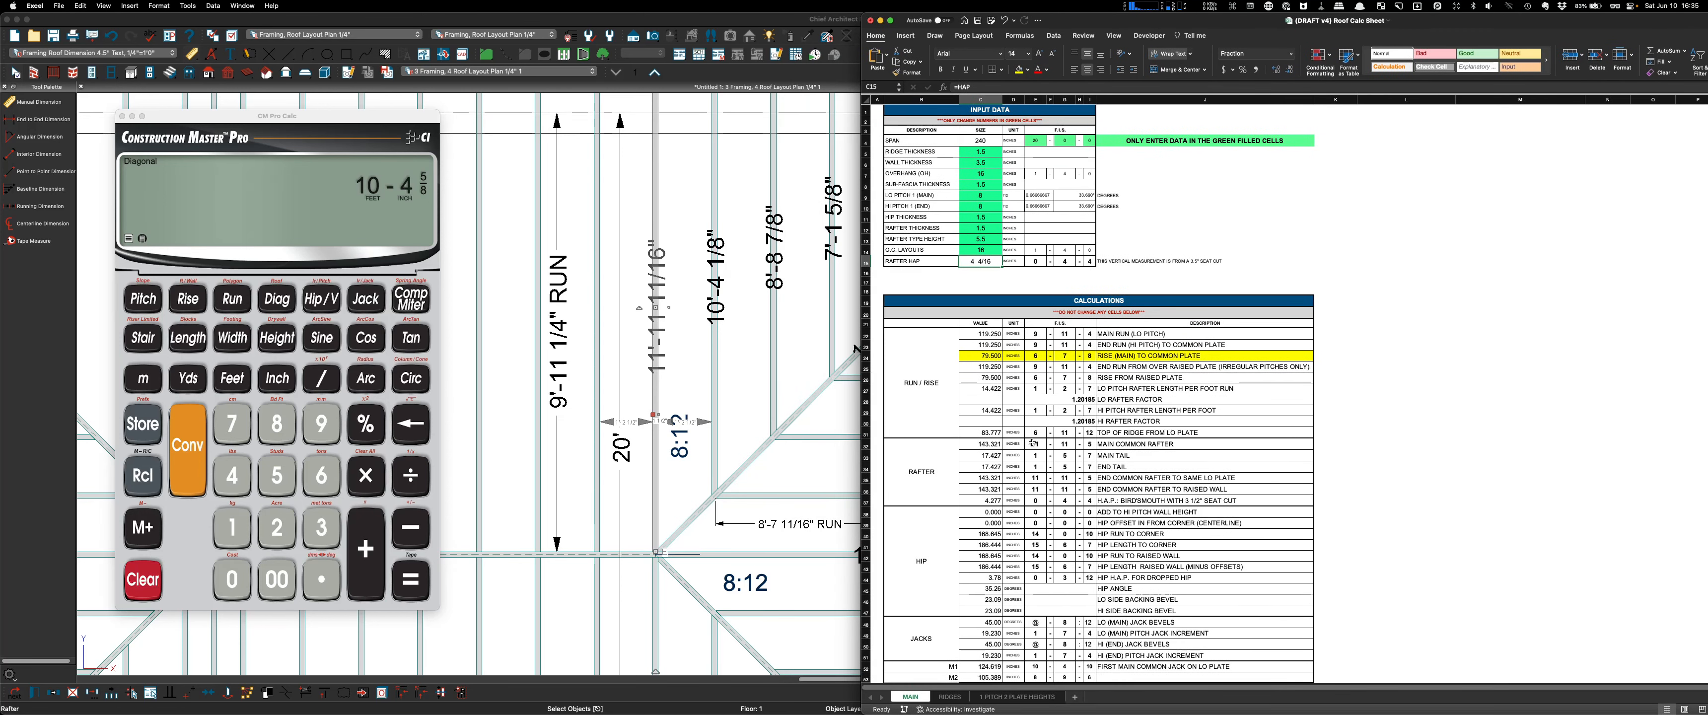
- Compare the Roof Calc Sheet's jack rafter lengths with the rafter labels on the plan, and put the workbook away
{"action": "left_click_drag", "start_coordinate": [1128, 20], "coordinate": [1707, 20]}
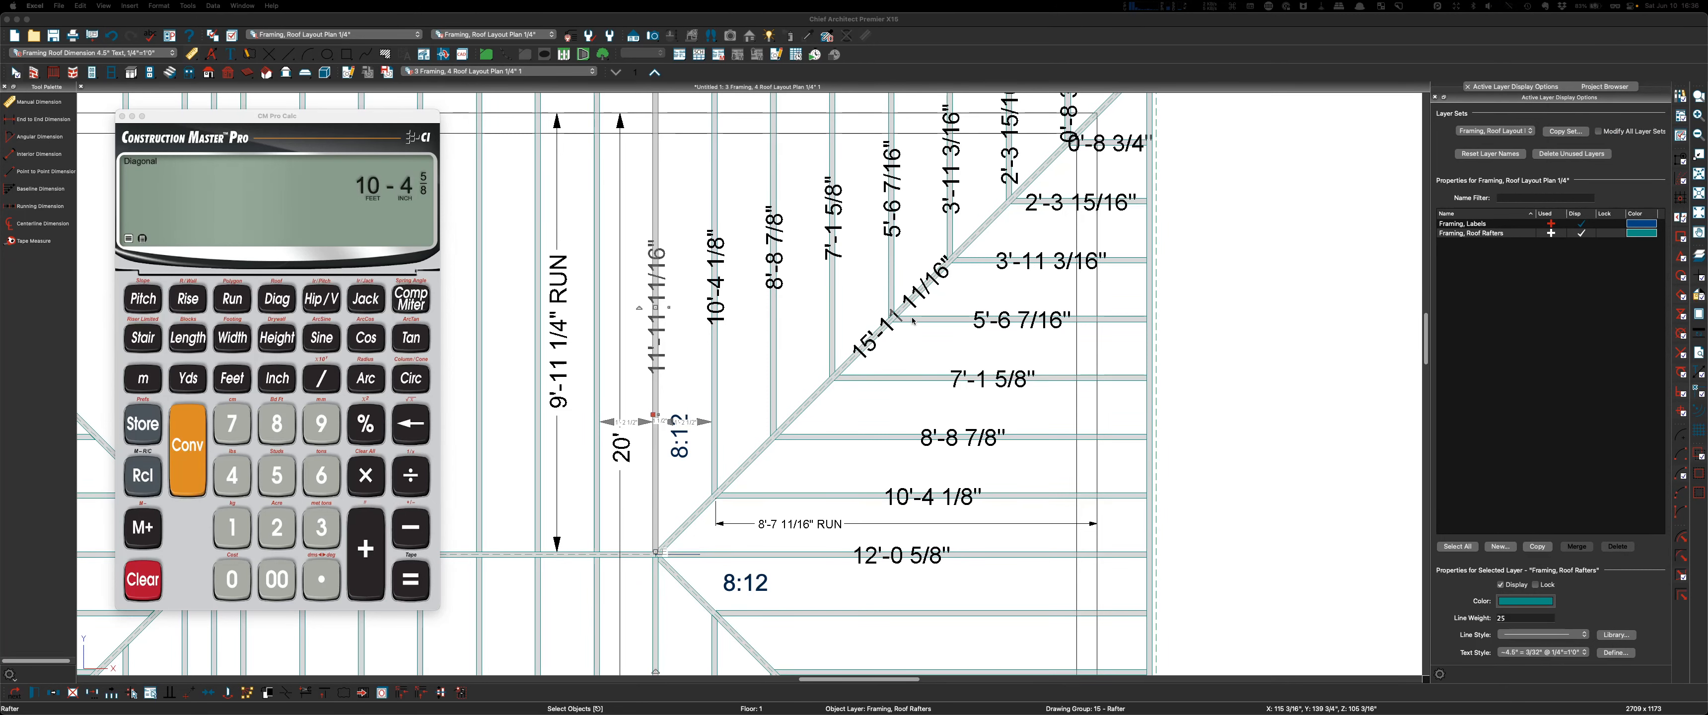
{"action": "scroll", "coordinate": [773, 419], "scroll_direction": "down", "scroll_amount": 1}
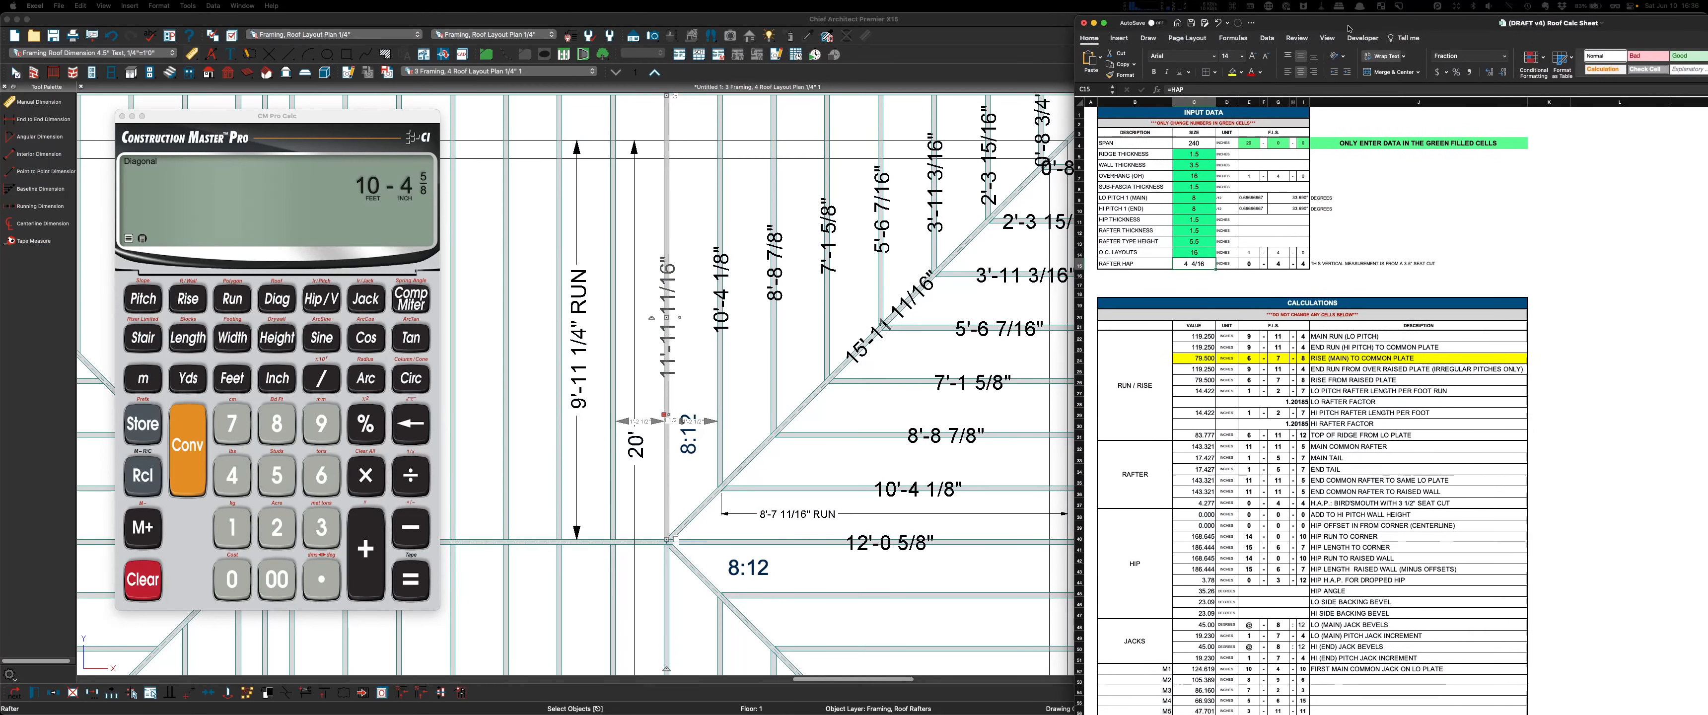
{"action": "scroll", "coordinate": [1418, 359], "scroll_direction": "down", "scroll_amount": 5}
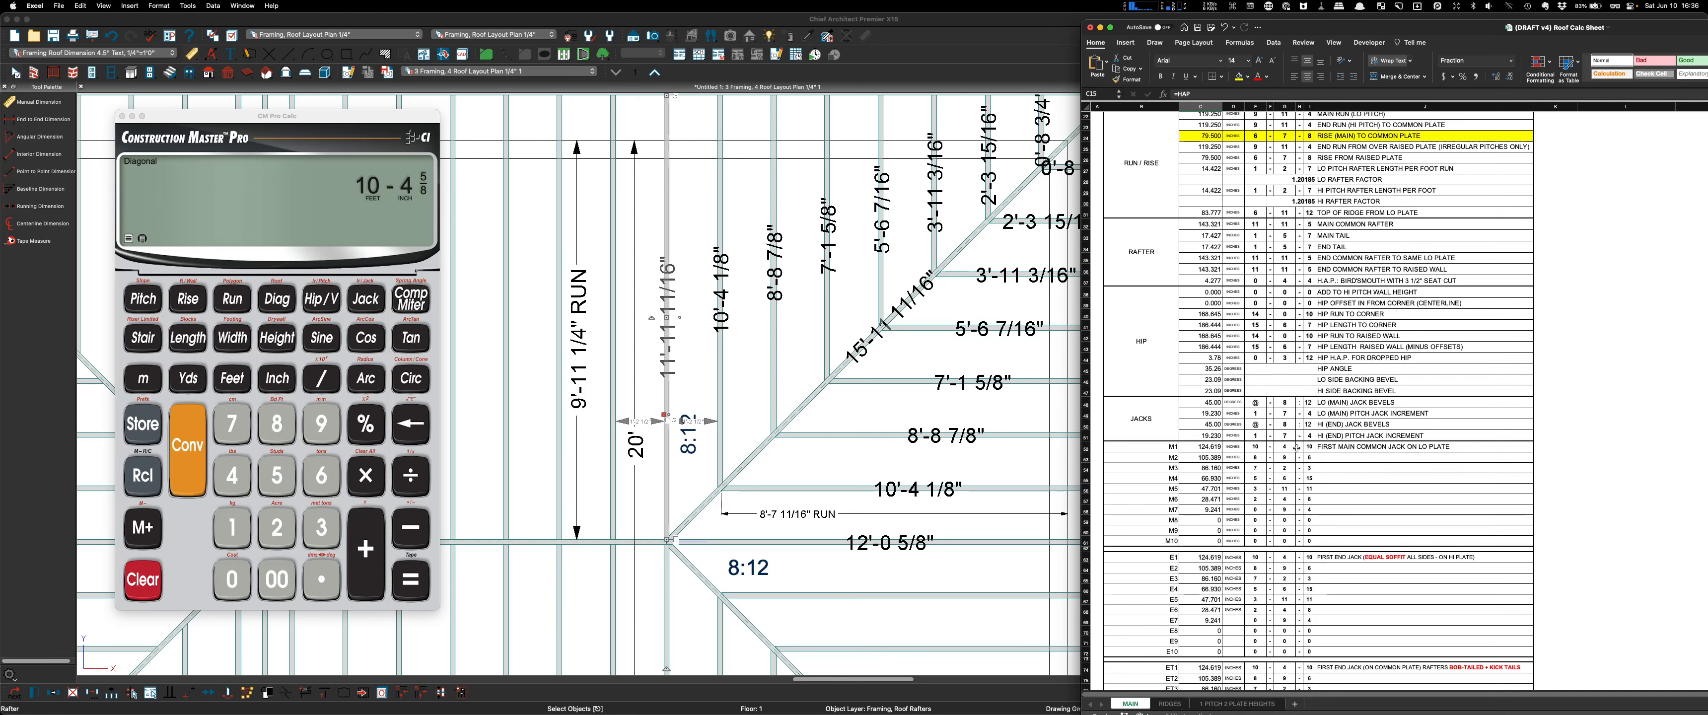
{"action": "left_click", "coordinate": [1273, 17]}
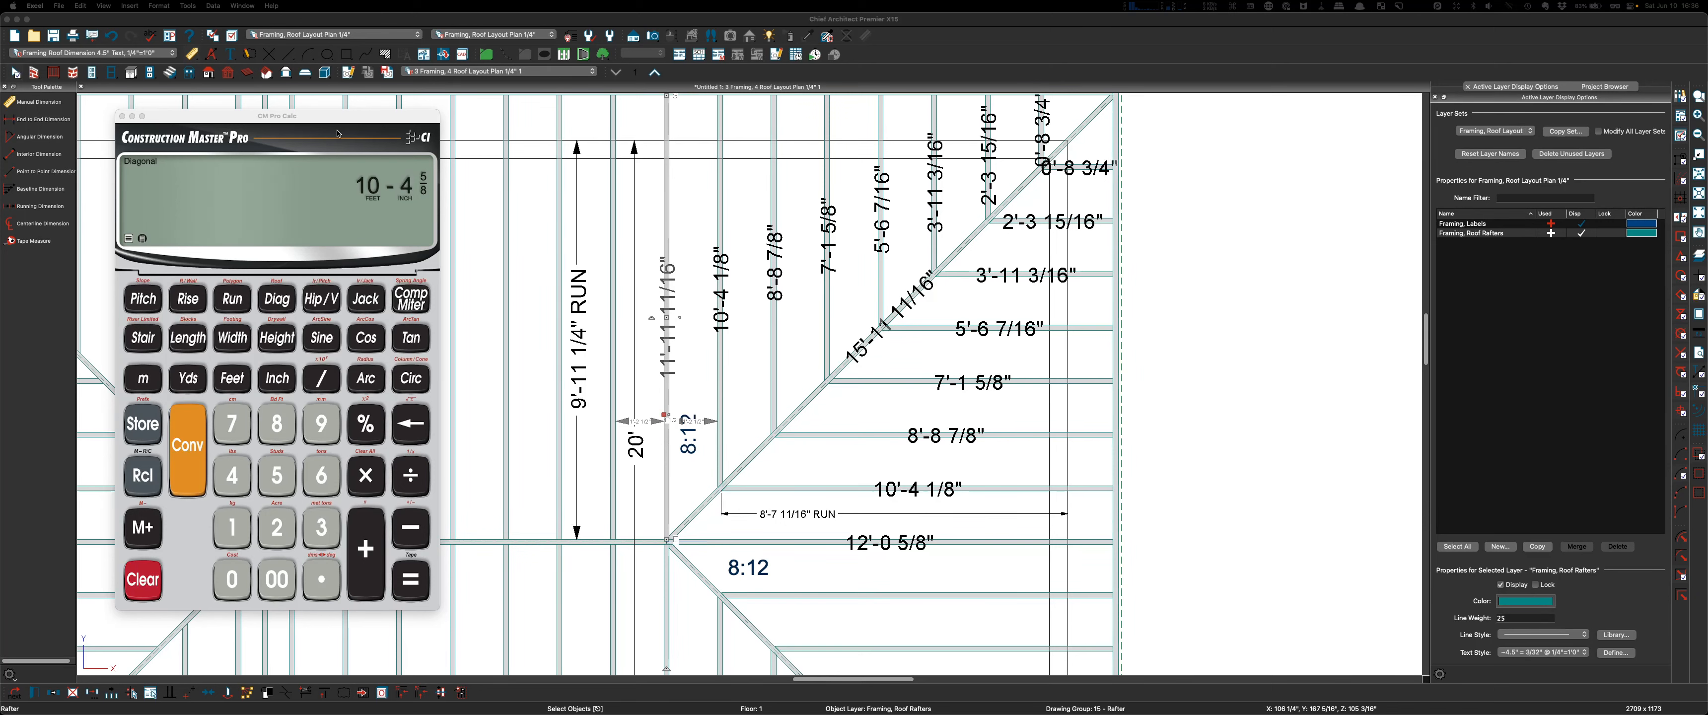
- Move the calculator aside to uncover the ridge area, return it and review the hip end's rafter layout
{"action": "left_click_drag", "start_coordinate": [328, 120], "coordinate": [1373, 34]}
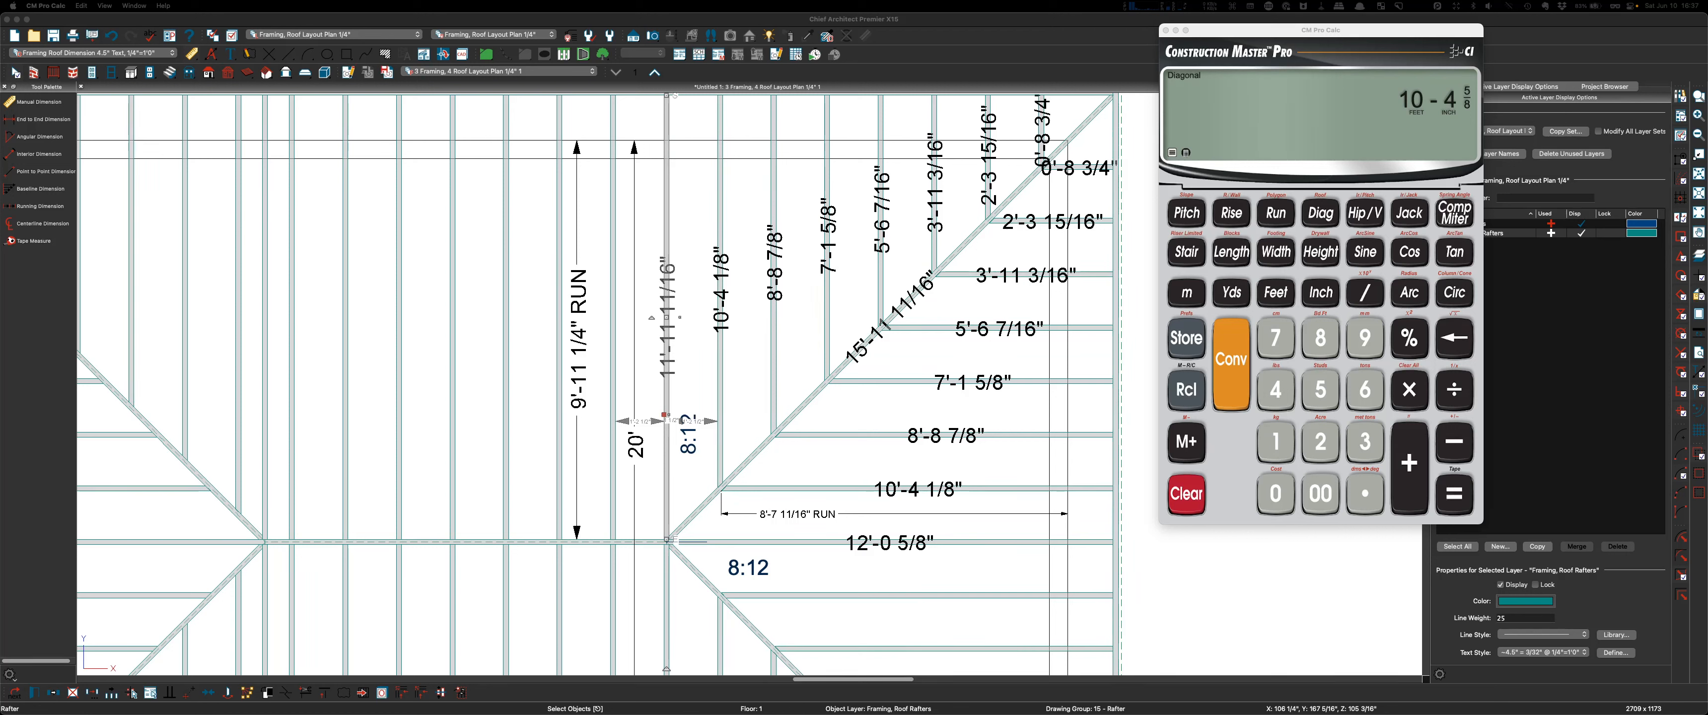
{"action": "left_click_drag", "start_coordinate": [1292, 31], "coordinate": [248, 20]}
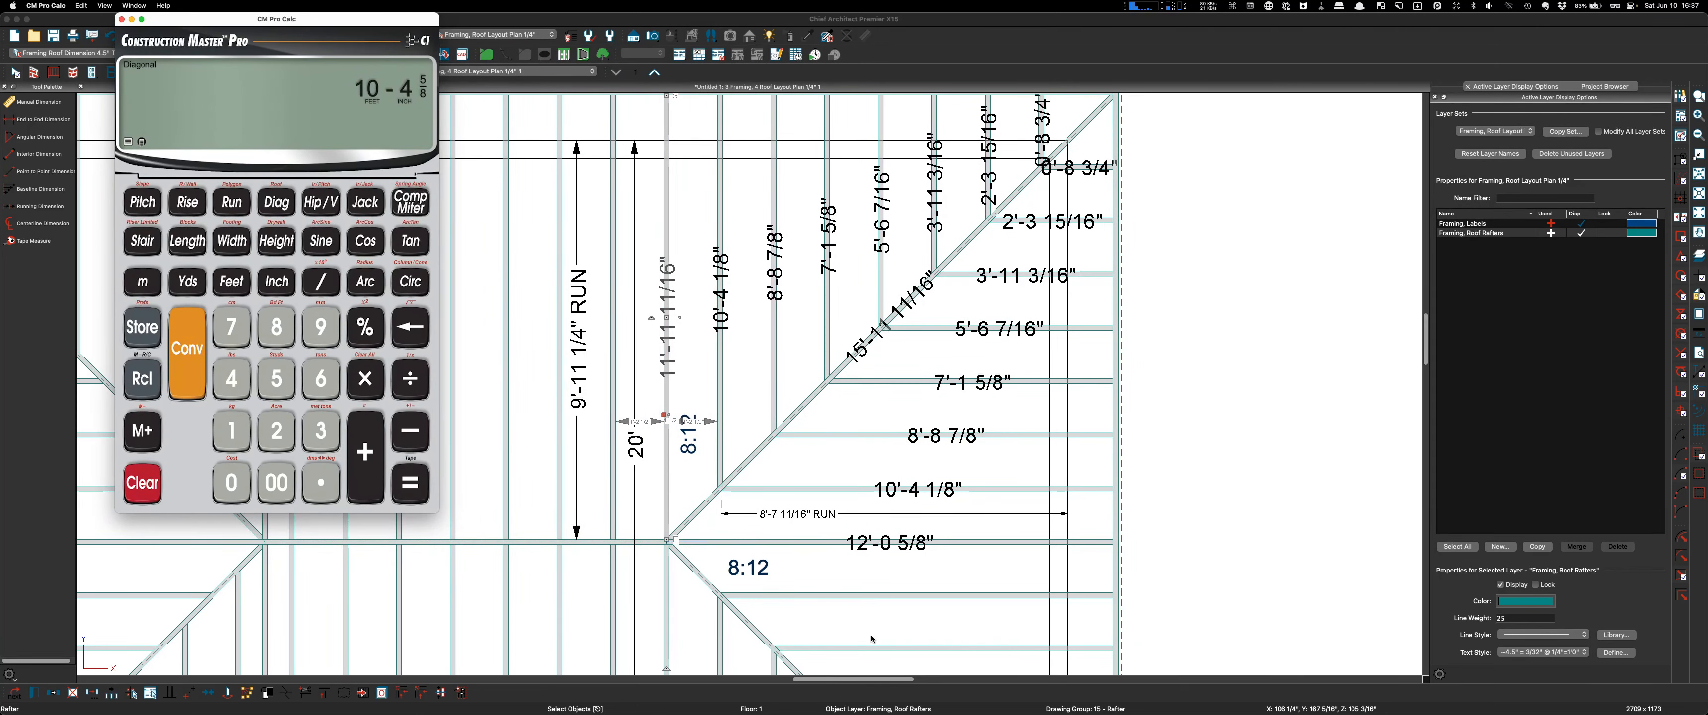
{"action": "scroll", "coordinate": [877, 601], "scroll_direction": "down", "scroll_amount": 3}
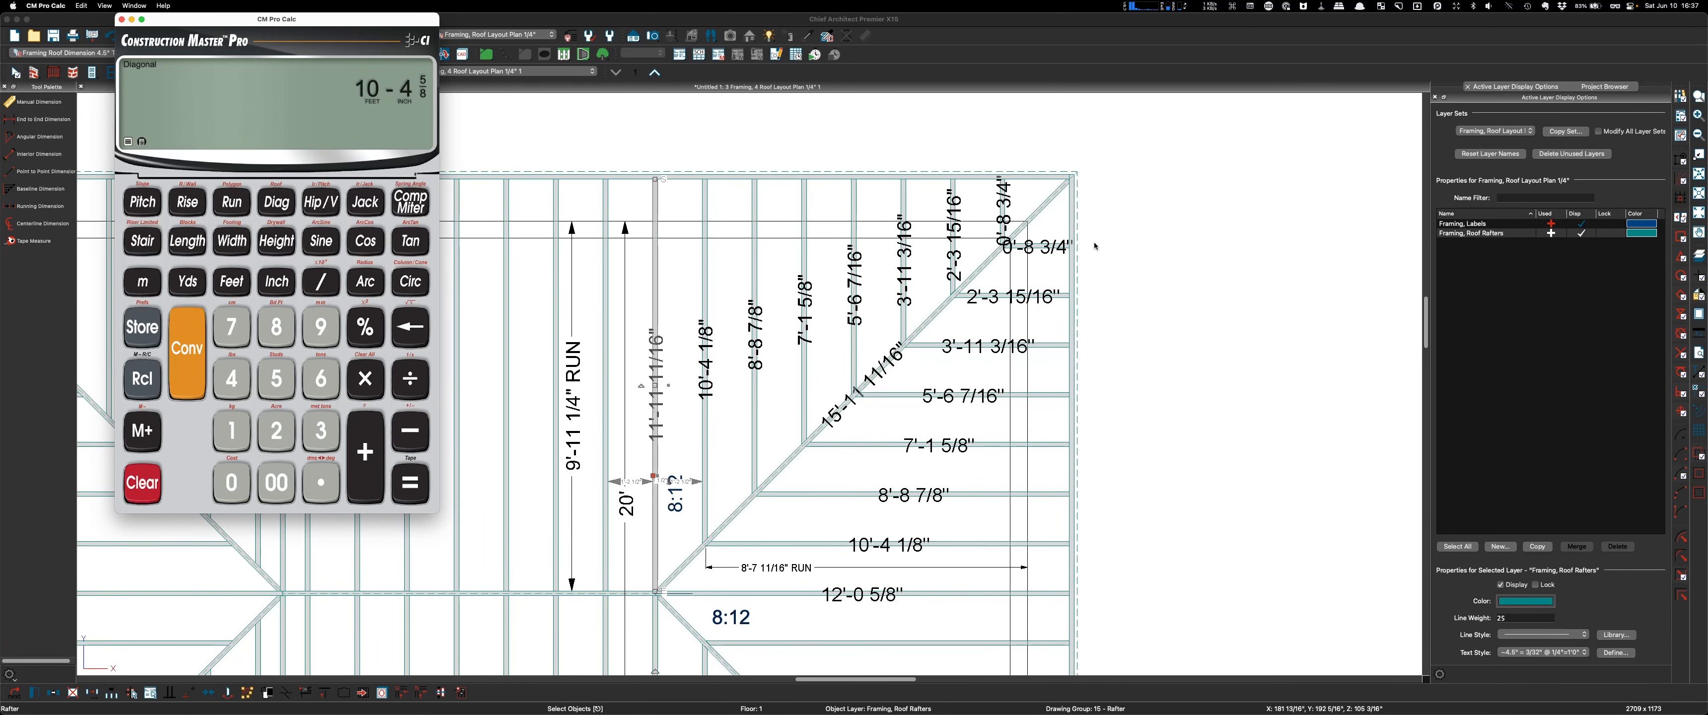
- Examine the jack and common rafter labels on both sides of the hip, and move the calculator clear of the ridge and hip framing
{"action": "scroll", "coordinate": [1138, 192], "scroll_direction": "down", "scroll_amount": 3}
{"action": "scroll", "coordinate": [741, 249], "scroll_direction": "up", "scroll_amount": 3}
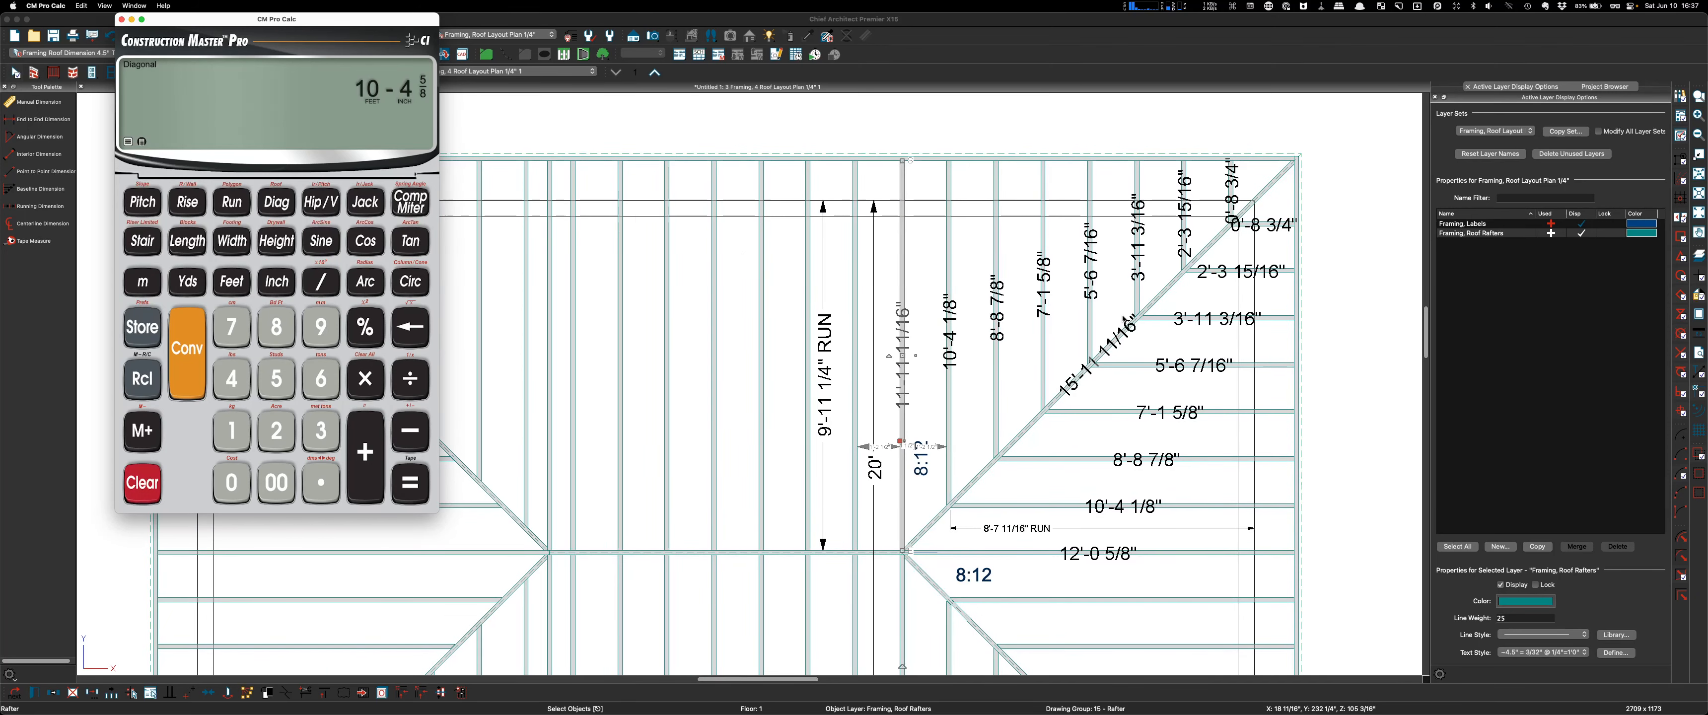
{"action": "scroll", "coordinate": [769, 323], "scroll_direction": "down", "scroll_amount": 2}
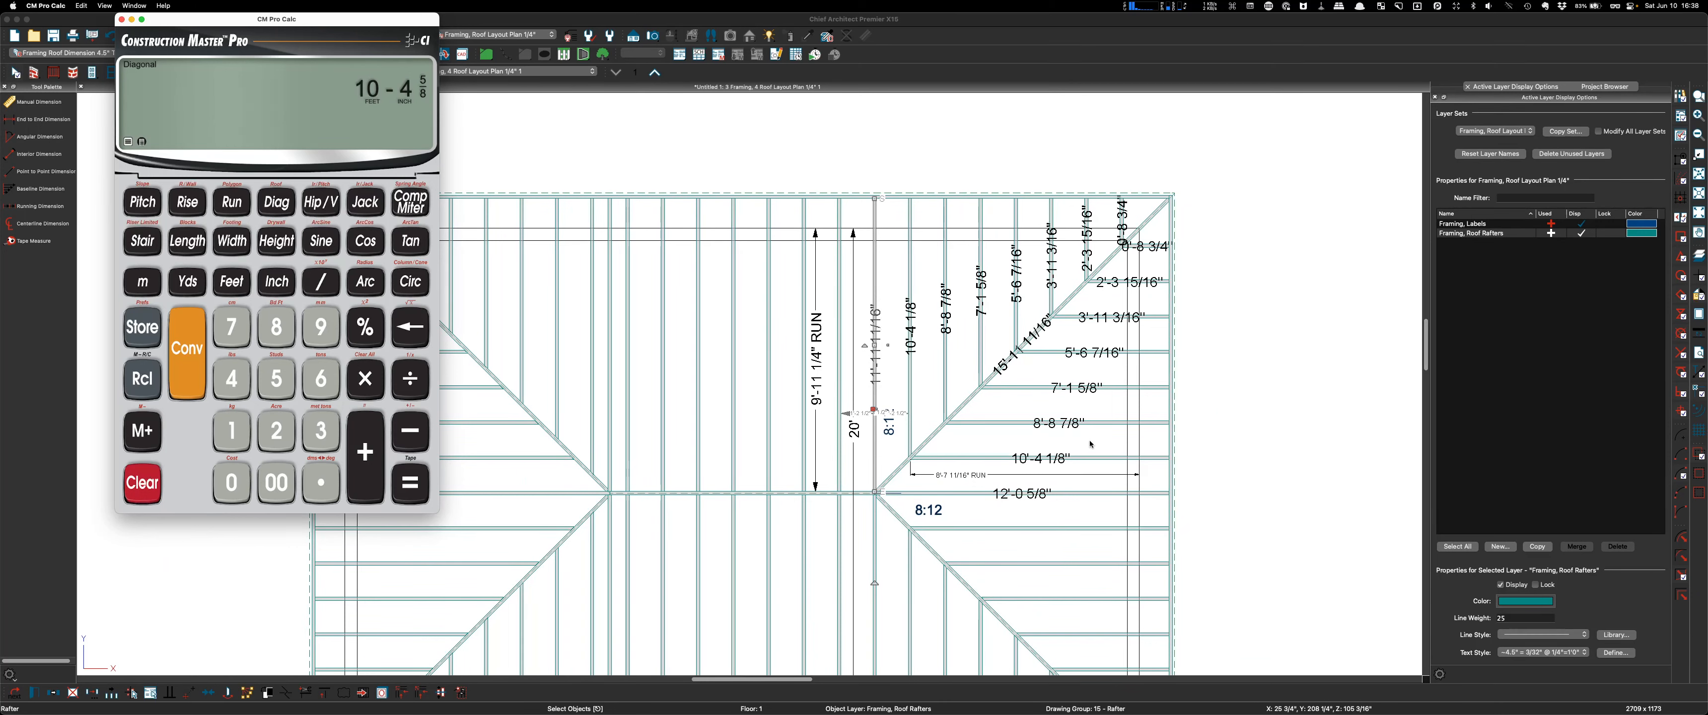
{"action": "scroll", "coordinate": [961, 517], "scroll_direction": "down", "scroll_amount": 1}
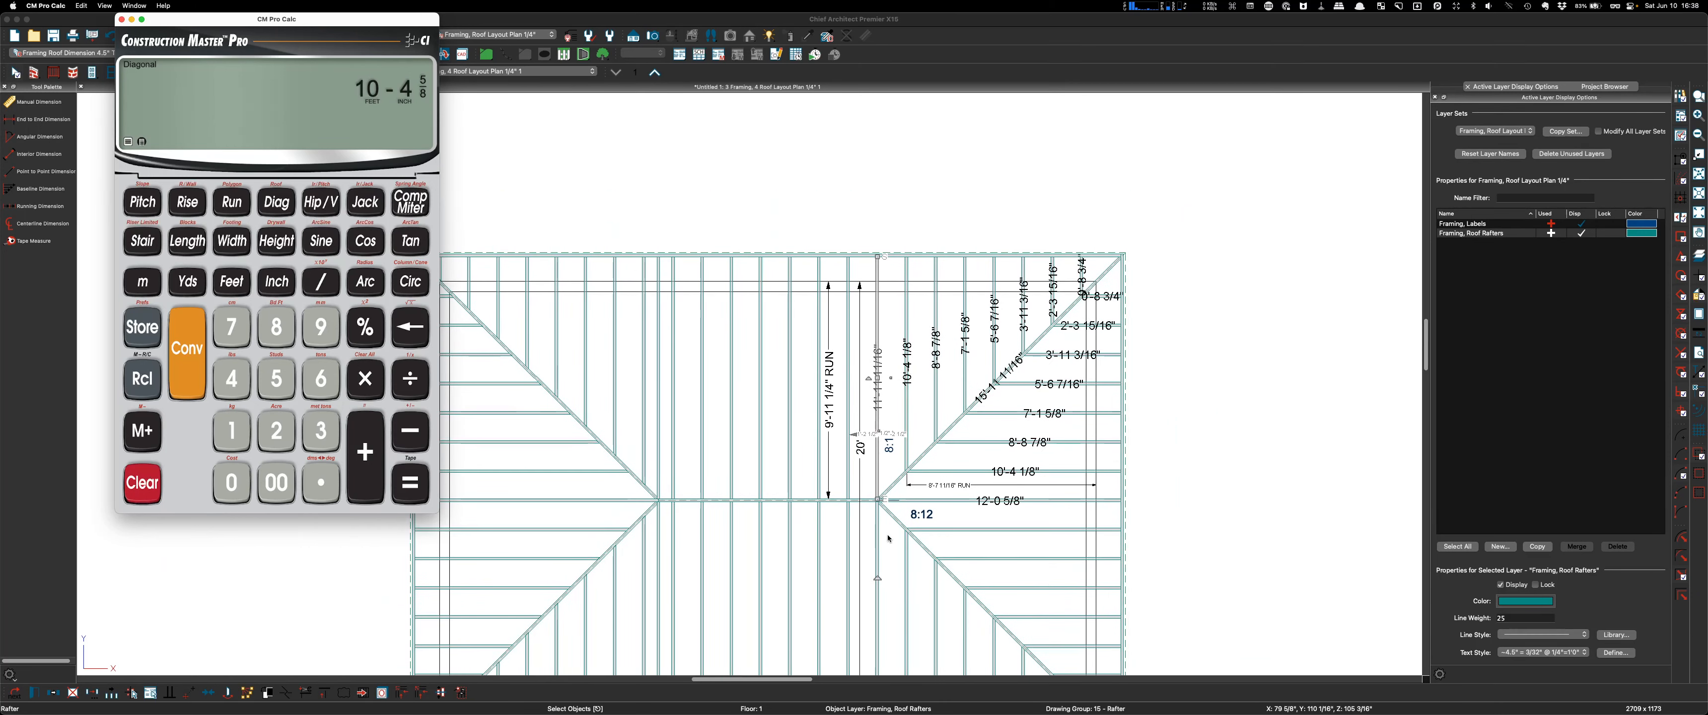
{"action": "scroll", "coordinate": [1117, 522], "scroll_direction": "up", "scroll_amount": 2}
{"action": "scroll", "coordinate": [1117, 522], "scroll_direction": "up", "scroll_amount": 2}
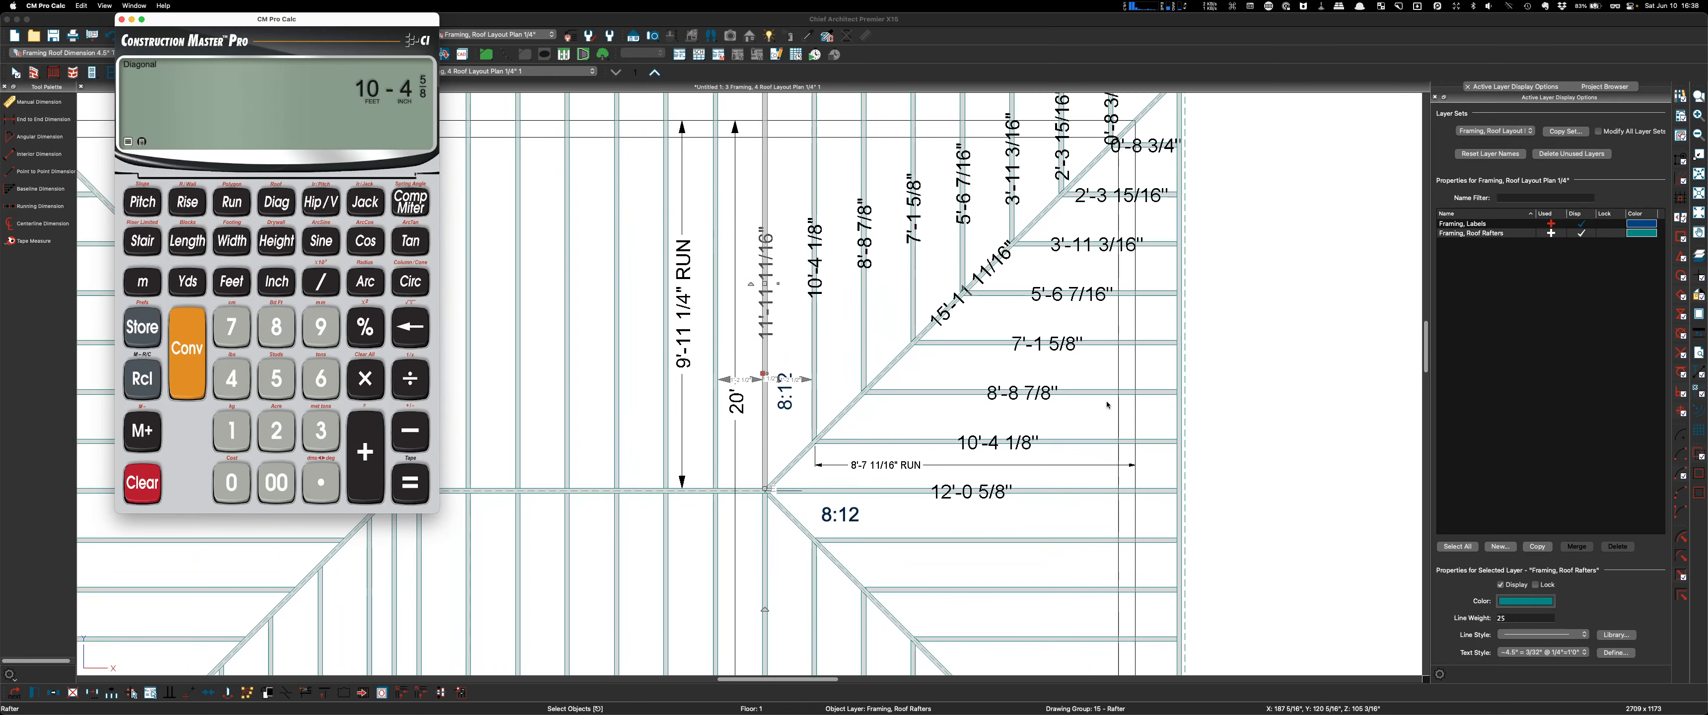
{"action": "scroll", "coordinate": [802, 520], "scroll_direction": "down", "scroll_amount": 1}
{"action": "scroll", "coordinate": [1141, 102], "scroll_direction": "up", "scroll_amount": 2}
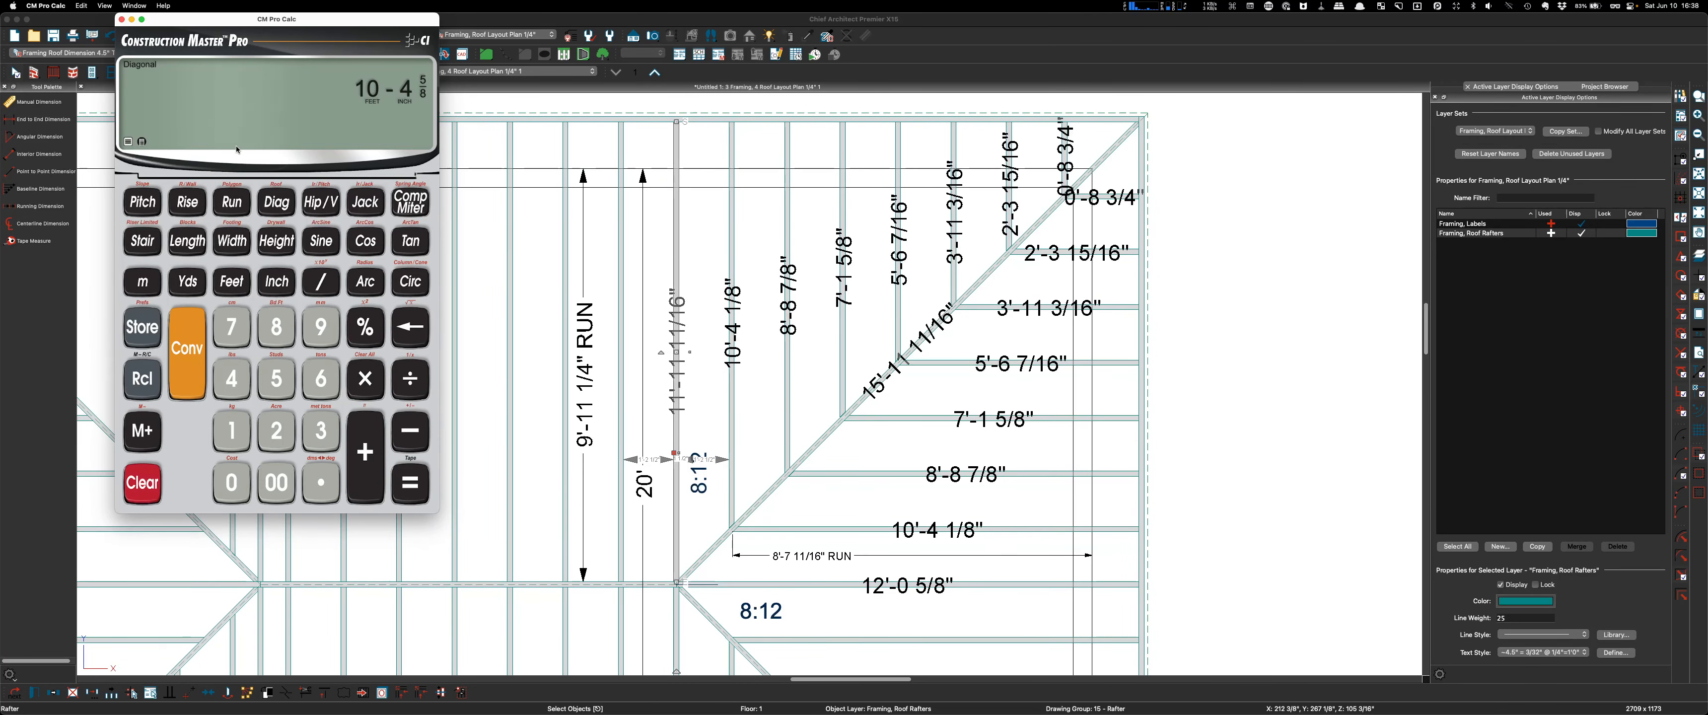
{"action": "left_click_drag", "start_coordinate": [189, 21], "coordinate": [1252, 77]}
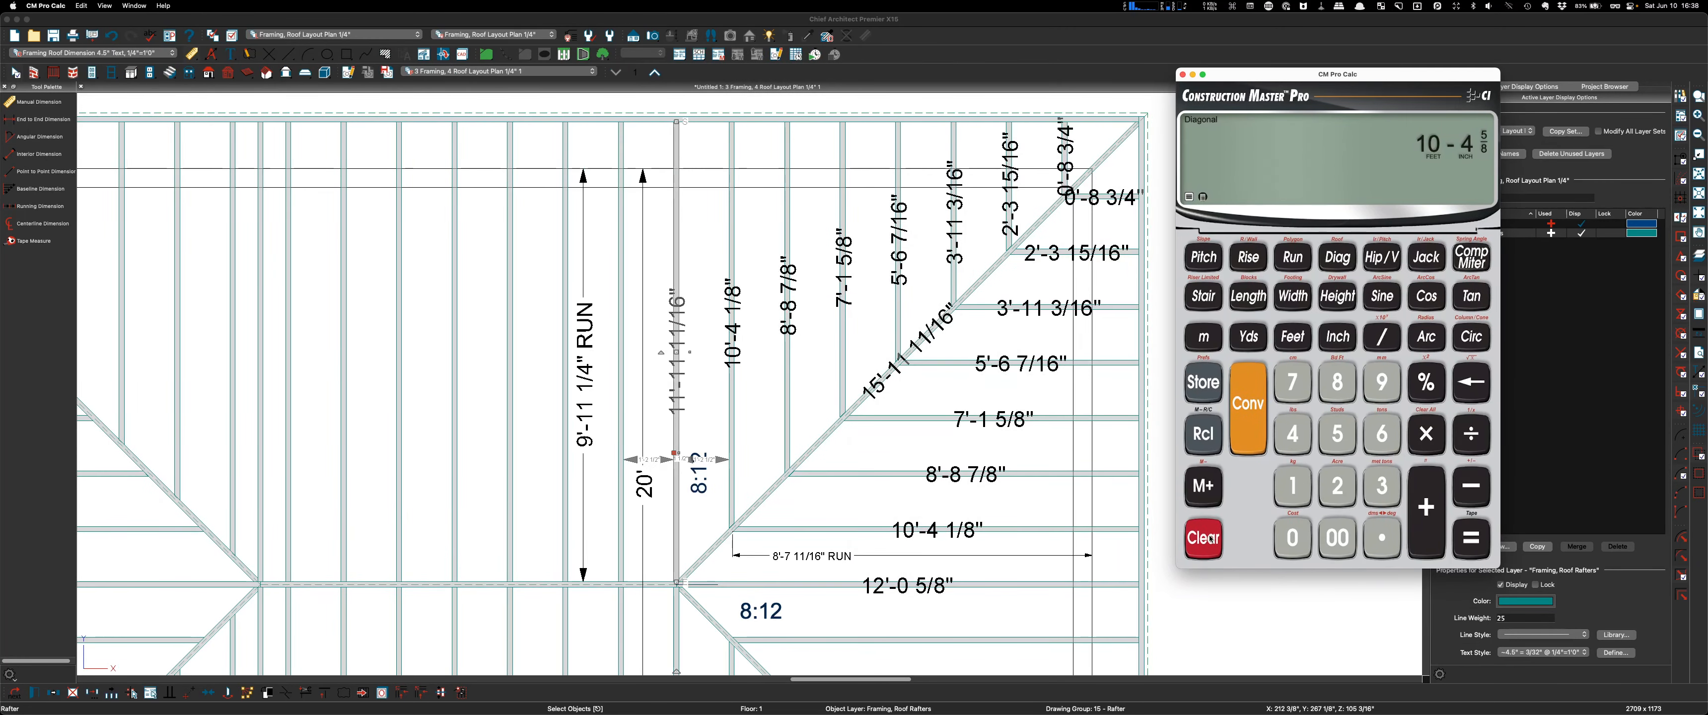